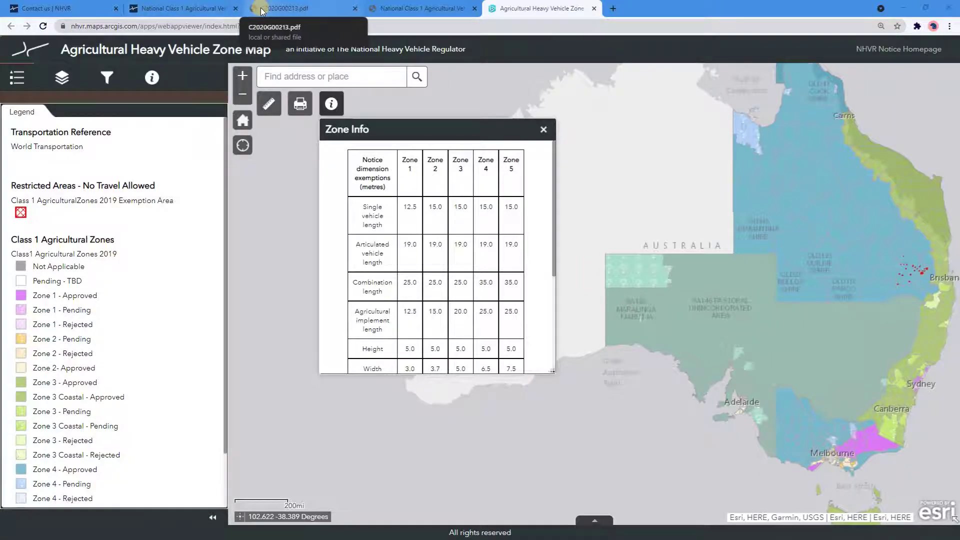
Switch to the C2020G00213.pdf Class 1 exemption gazette notice
{"action": "left_click", "coordinate": [262, 11]}
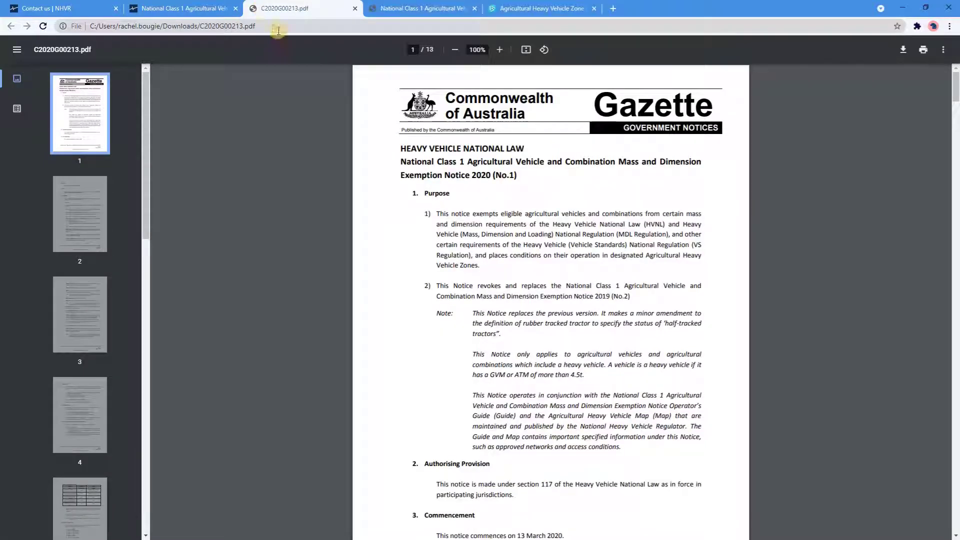
Skim the Operator's Guide cover, then back on the map enlarge Zone Info to show rear overhang rows
{"action": "left_click", "coordinate": [433, 7]}
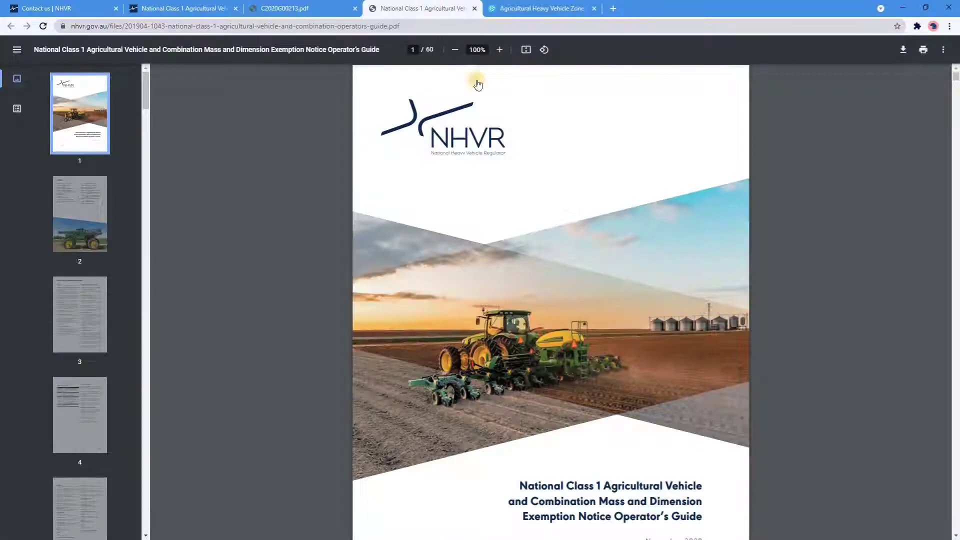
{"action": "scroll", "coordinate": [696, 503], "scroll_direction": "down", "scroll_amount": 2}
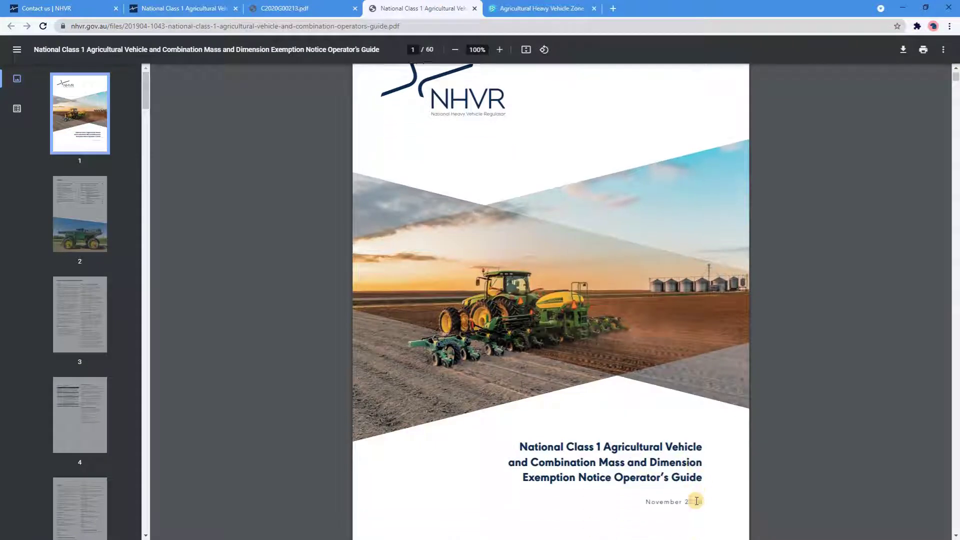
{"action": "left_click", "coordinate": [509, 7]}
{"action": "left_click_drag", "start_coordinate": [552, 370], "coordinate": [665, 502]}
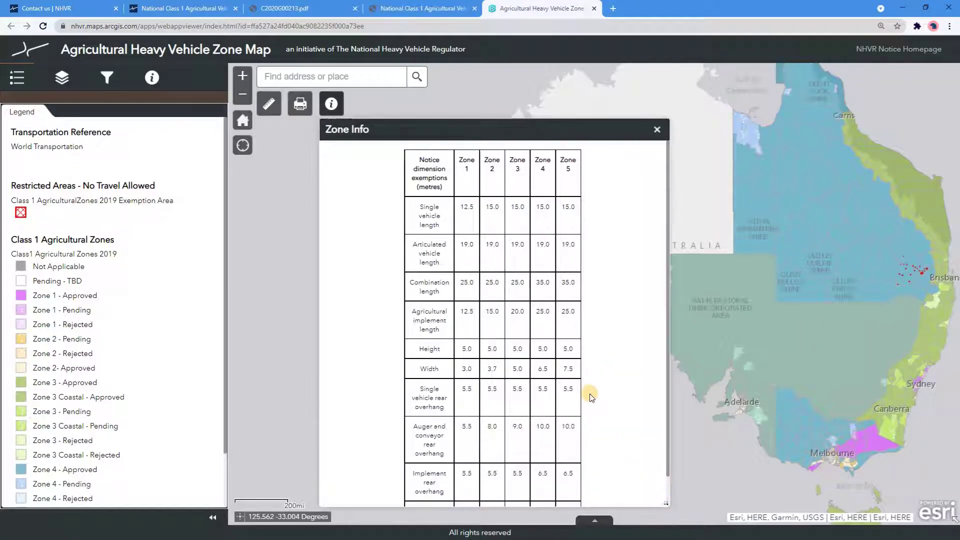
Scroll the Zone Info dimension limits table up and down, then close the panel
{"action": "scroll", "coordinate": [592, 395], "scroll_direction": "down", "scroll_amount": 1}
{"action": "scroll", "coordinate": [593, 393], "scroll_direction": "up", "scroll_amount": 1}
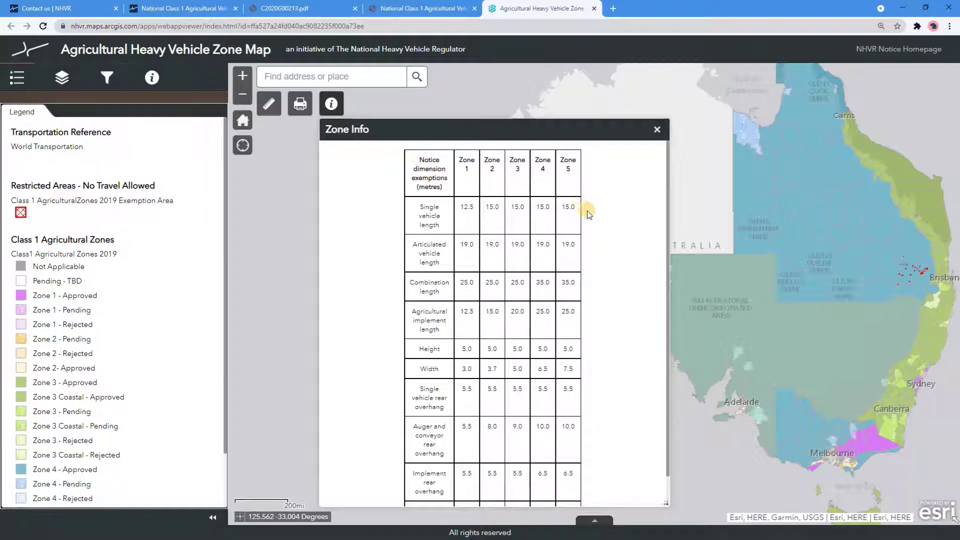
{"action": "left_click", "coordinate": [330, 104]}
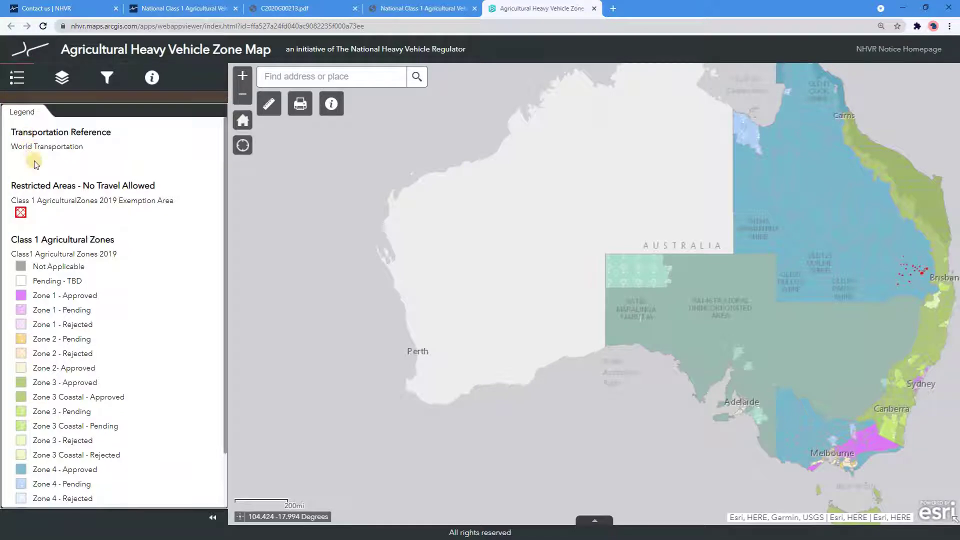
Pan to eastern Australia and zoom near Brisbane to locate the red Western Downs exemption areas
{"action": "scroll", "coordinate": [60, 252], "scroll_direction": "down", "scroll_amount": 2}
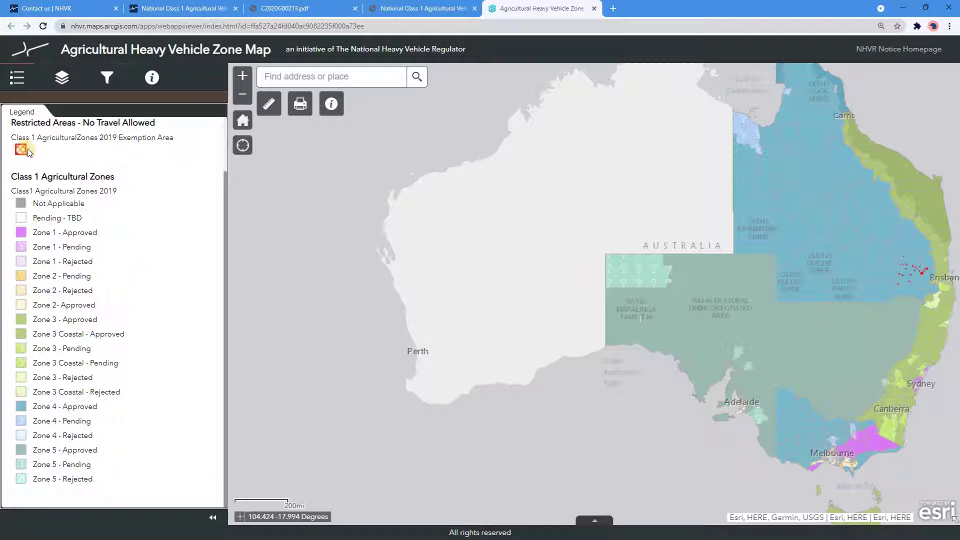
{"action": "scroll", "coordinate": [39, 167], "scroll_direction": "up", "scroll_amount": 1}
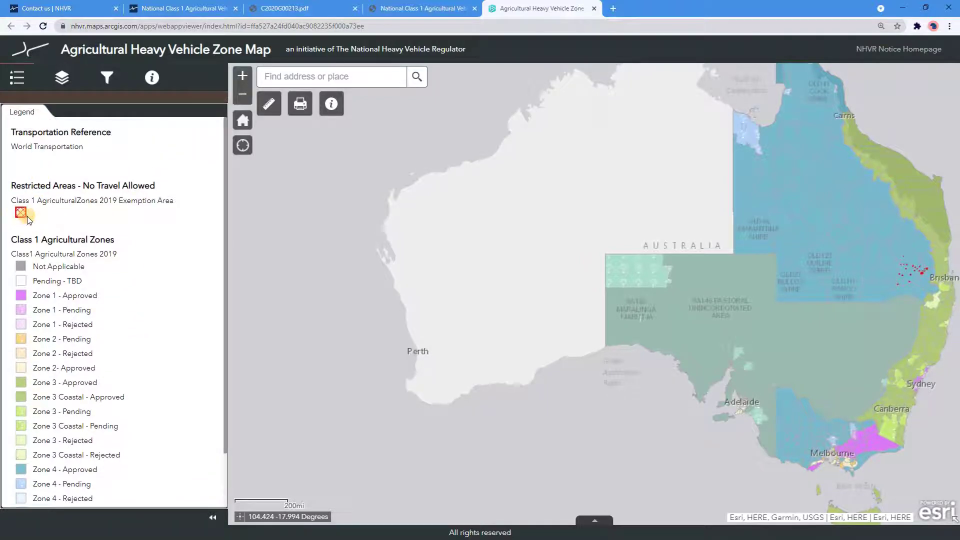
{"action": "left_click_drag", "start_coordinate": [737, 238], "coordinate": [352, 235]}
{"action": "scroll", "coordinate": [515, 284], "scroll_direction": "up", "scroll_amount": 2}
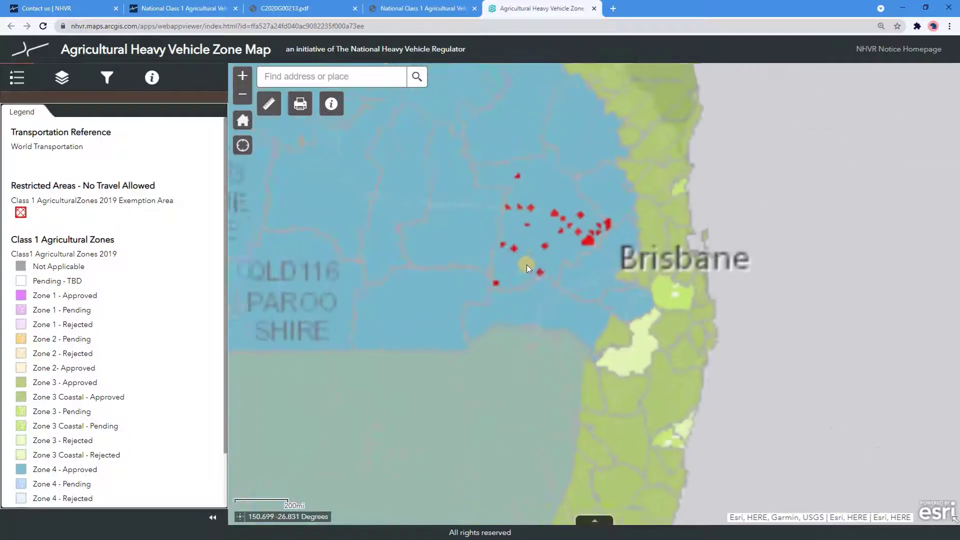
{"action": "scroll", "coordinate": [560, 217], "scroll_direction": "up", "scroll_amount": 1}
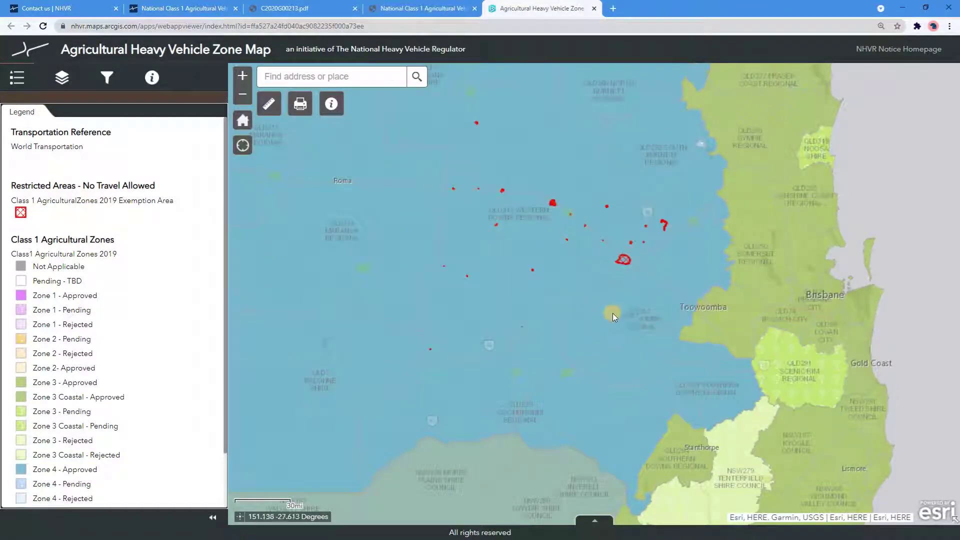
{"action": "scroll", "coordinate": [600, 270], "scroll_direction": "down", "scroll_amount": 2}
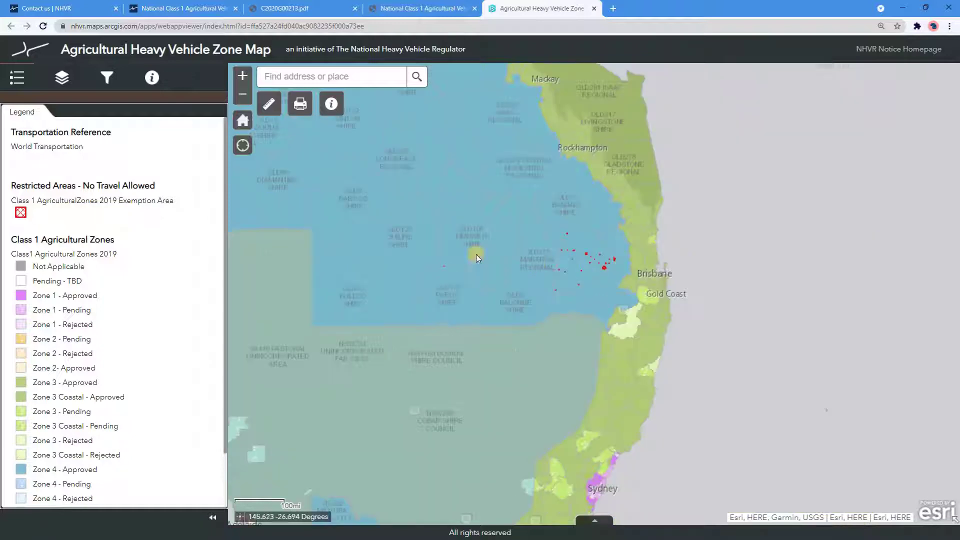
In the Layer List, expand Restricted Areas and toggle its Exemption Area sublayer off and on
{"action": "left_click", "coordinate": [66, 85]}
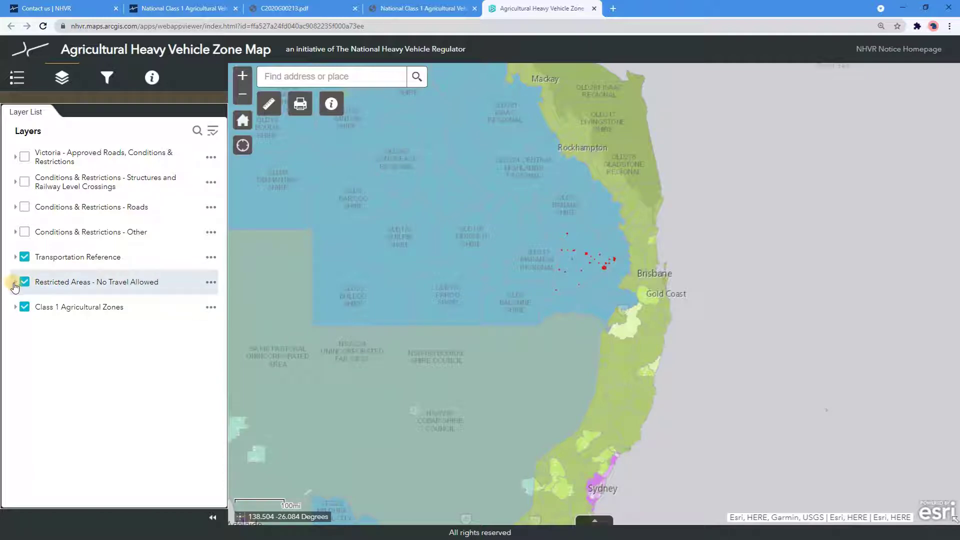
{"action": "left_click", "coordinate": [15, 283]}
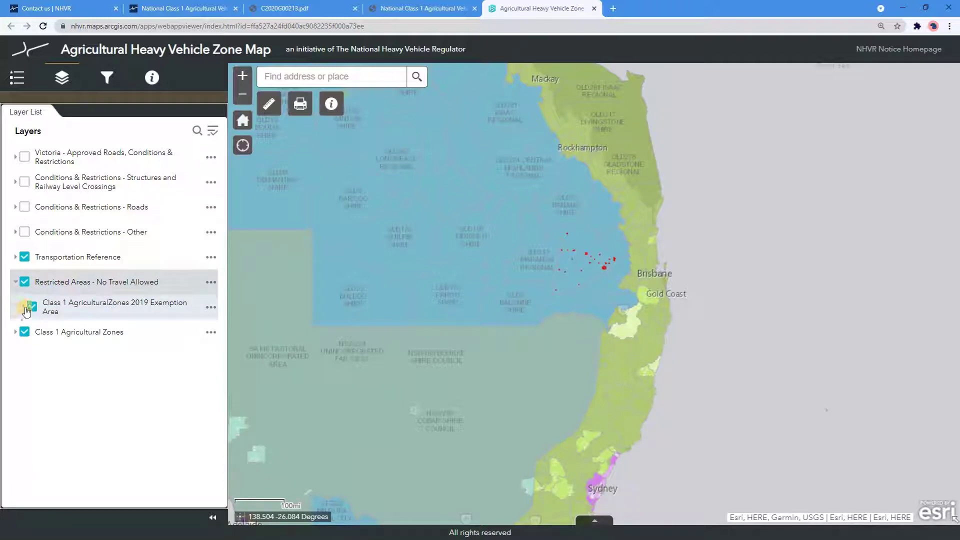
{"action": "left_click", "coordinate": [27, 311]}
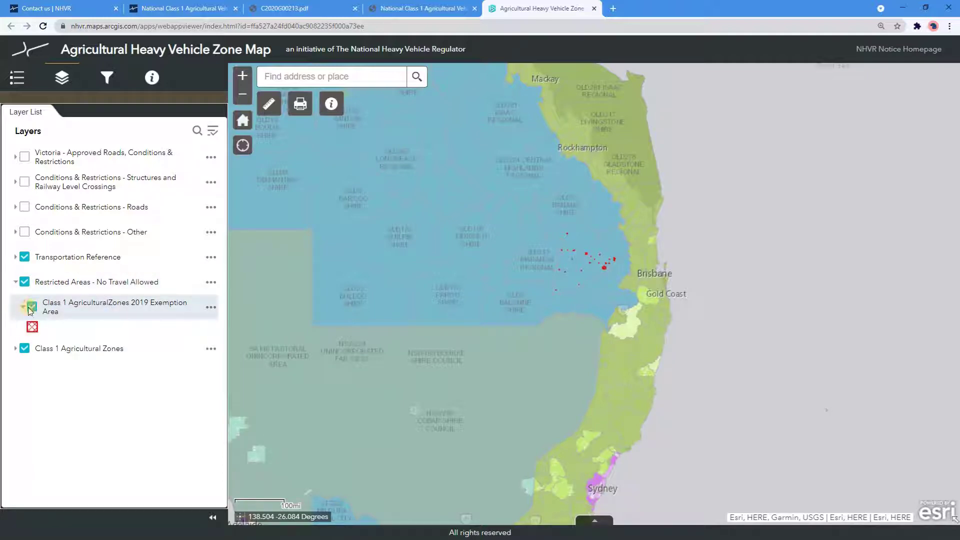
{"action": "left_click", "coordinate": [32, 307]}
{"action": "left_click", "coordinate": [32, 308]}
Collapse Restricted Areas and switch on the Structures and Railway Level Crossings layer
{"action": "scroll", "coordinate": [594, 268], "scroll_direction": "up", "scroll_amount": 2}
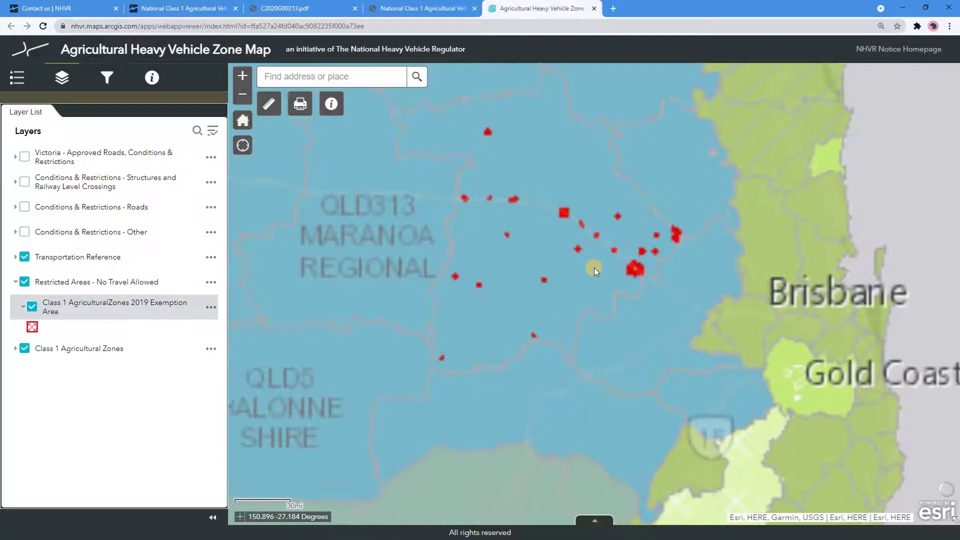
{"action": "left_click", "coordinate": [17, 283]}
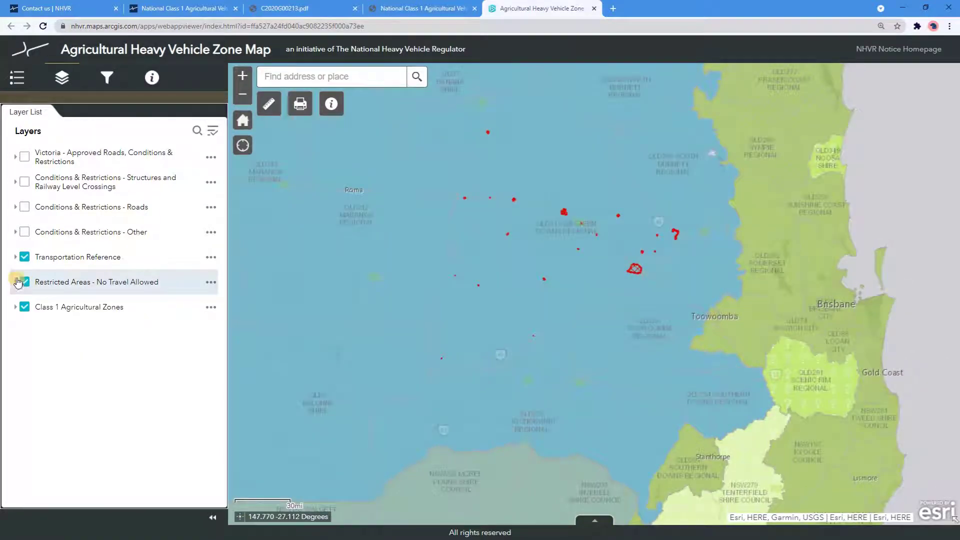
{"action": "left_click", "coordinate": [26, 183]}
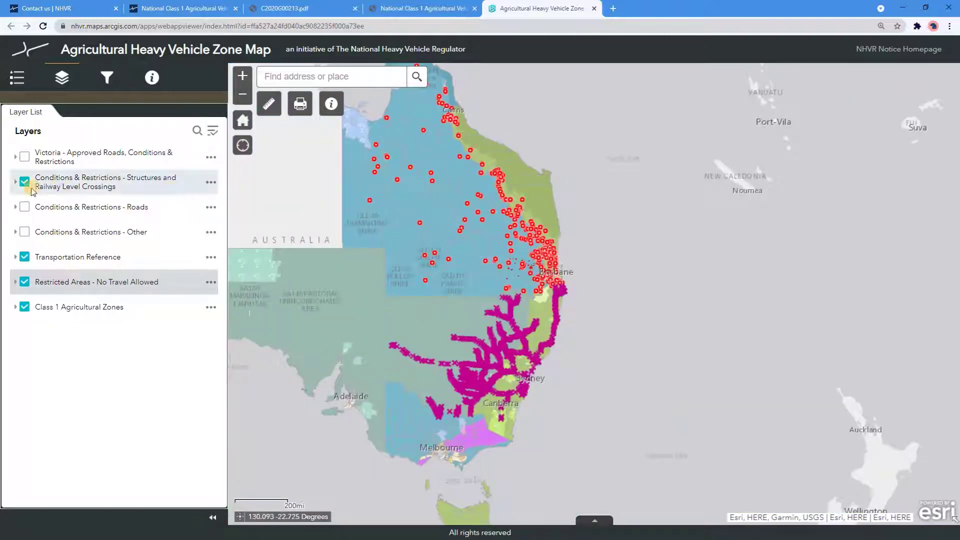
Expand Railway Level Crossings, Restricted Structures and Structures with Conditional Access to show their legends
{"action": "left_click", "coordinate": [15, 184]}
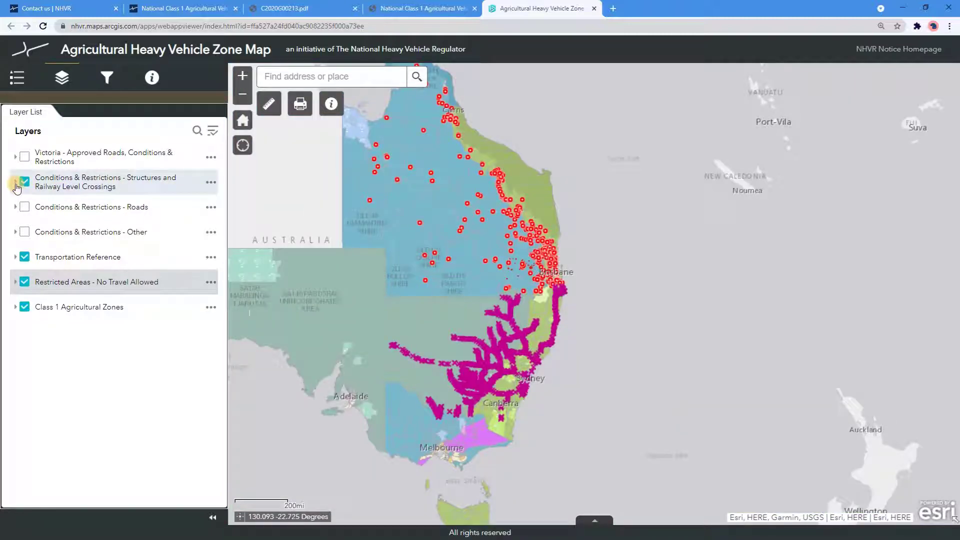
{"action": "left_click", "coordinate": [26, 209]}
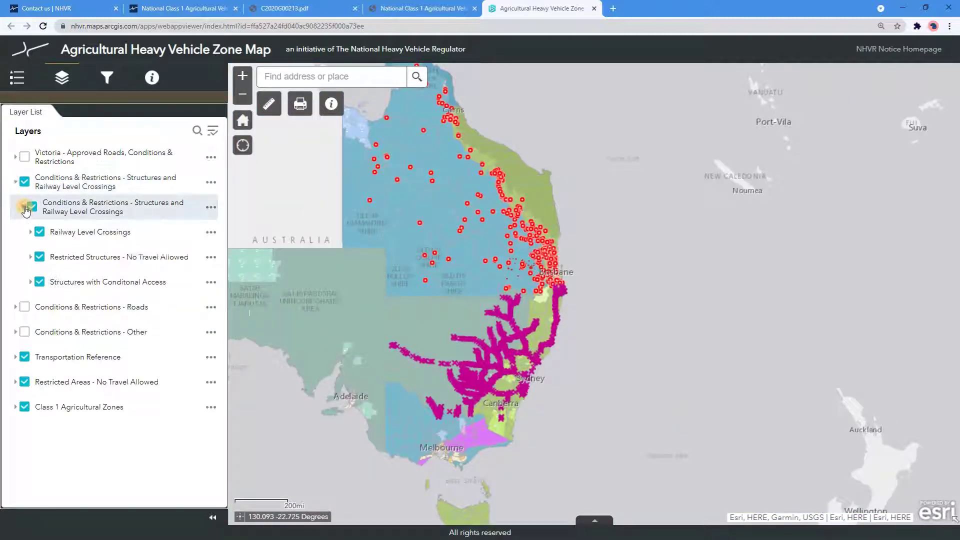
{"action": "left_click", "coordinate": [30, 232]}
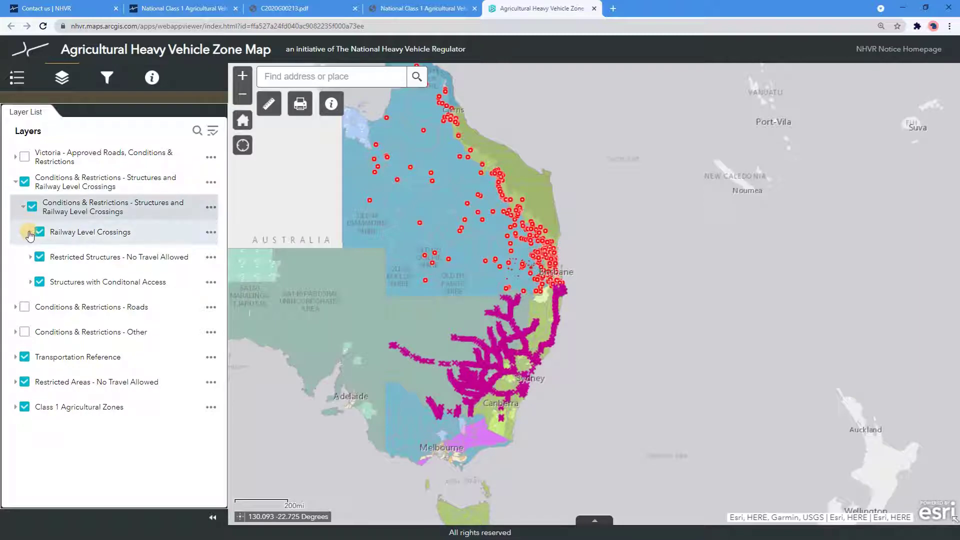
{"action": "left_click", "coordinate": [31, 269]}
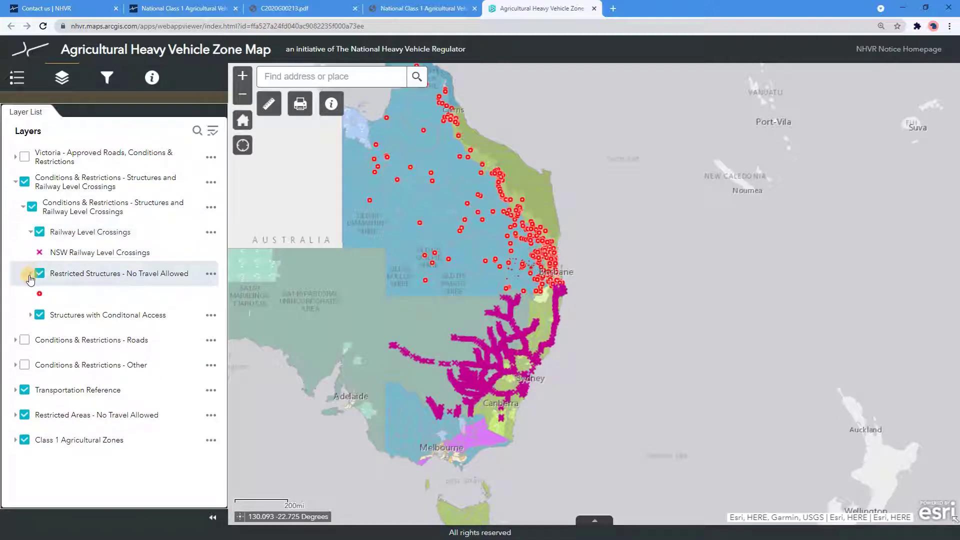
{"action": "left_click", "coordinate": [28, 315]}
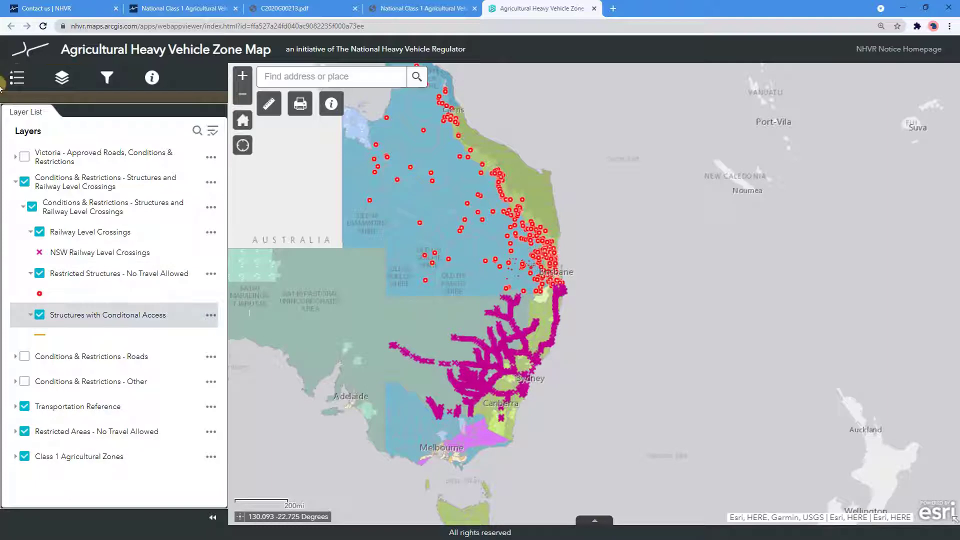
Enable pop-ups for the structures layer group from its options menu
{"action": "left_click", "coordinate": [212, 208]}
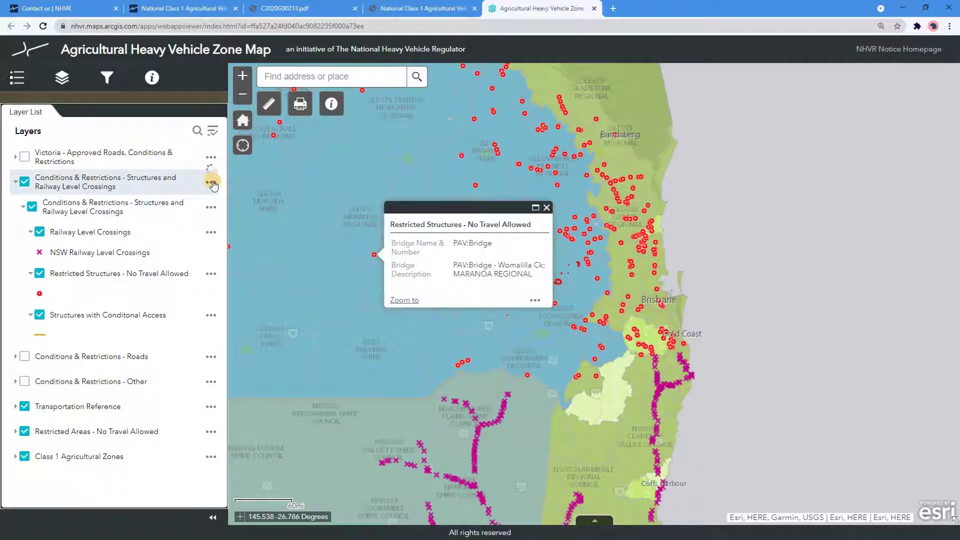
{"action": "left_click", "coordinate": [212, 183]}
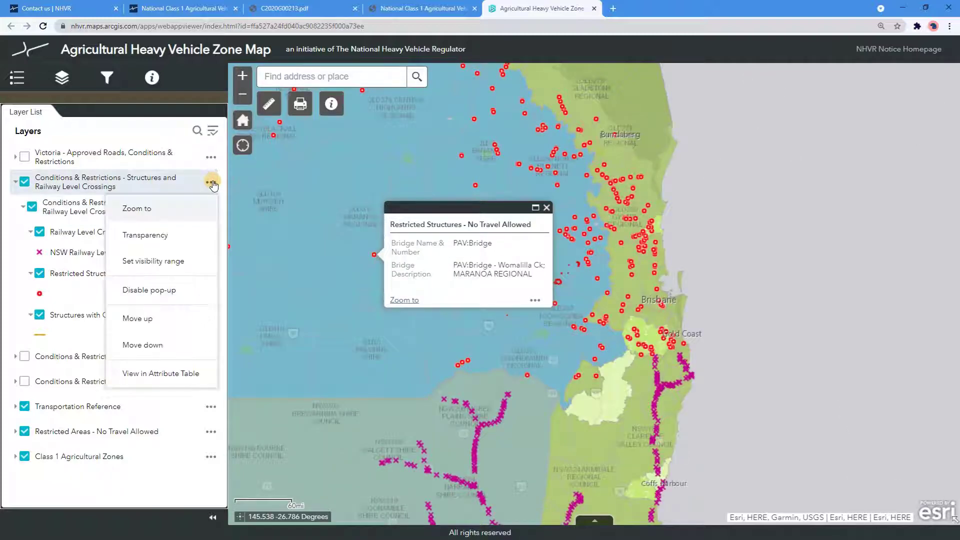
{"action": "left_click", "coordinate": [185, 295]}
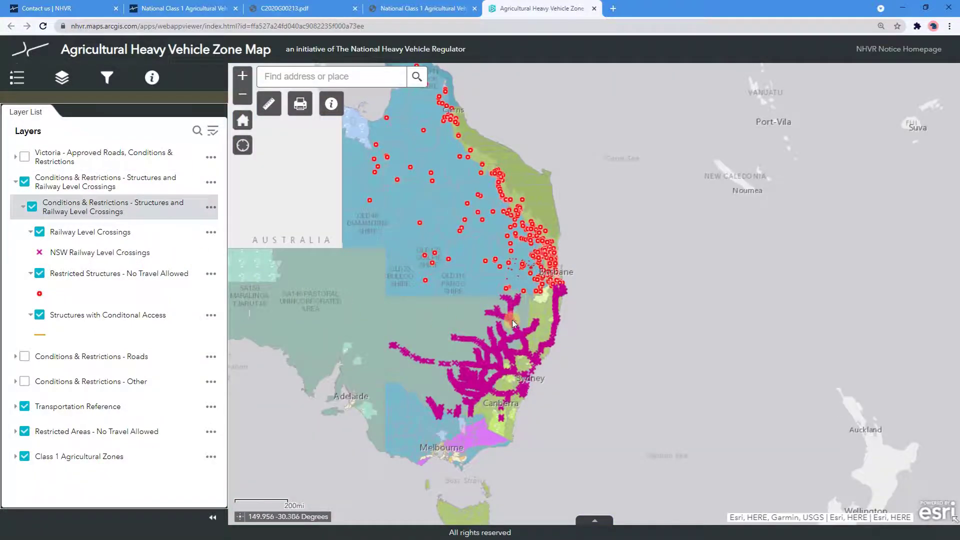
Read pop-ups for railway crossings near Burren Jct and Merrywinebone and a Queensland restricted structure
{"action": "scroll", "coordinate": [512, 322], "scroll_direction": "up", "scroll_amount": 2}
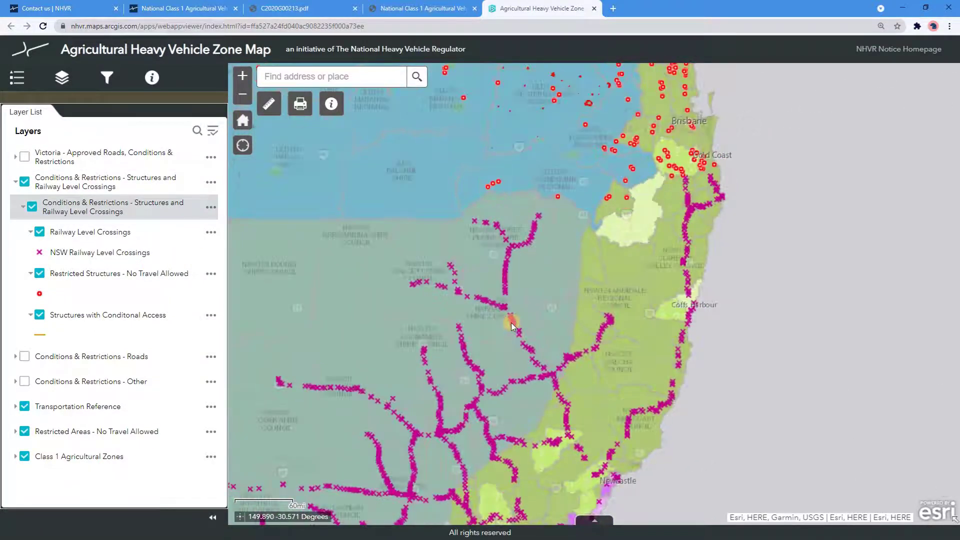
{"action": "scroll", "coordinate": [511, 316], "scroll_direction": "up", "scroll_amount": 1}
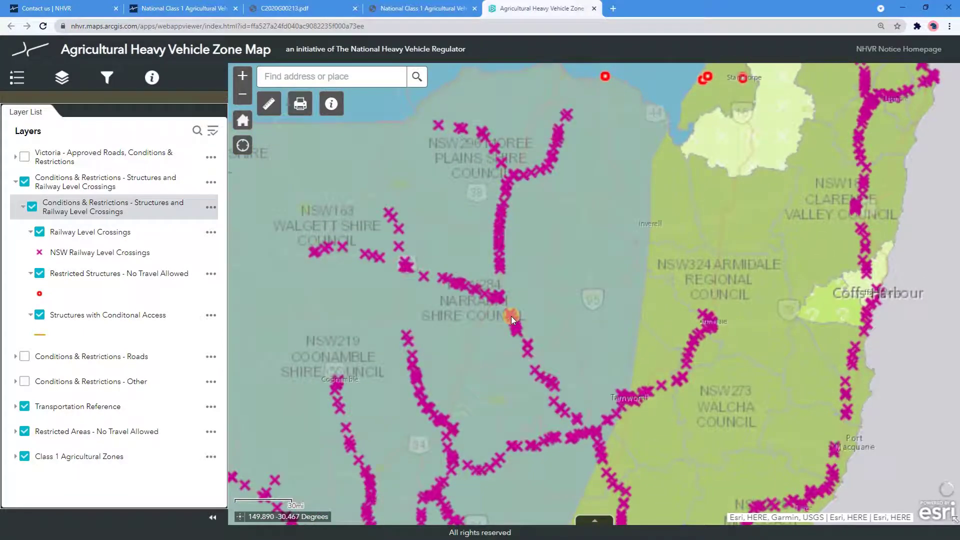
{"action": "left_click", "coordinate": [422, 276]}
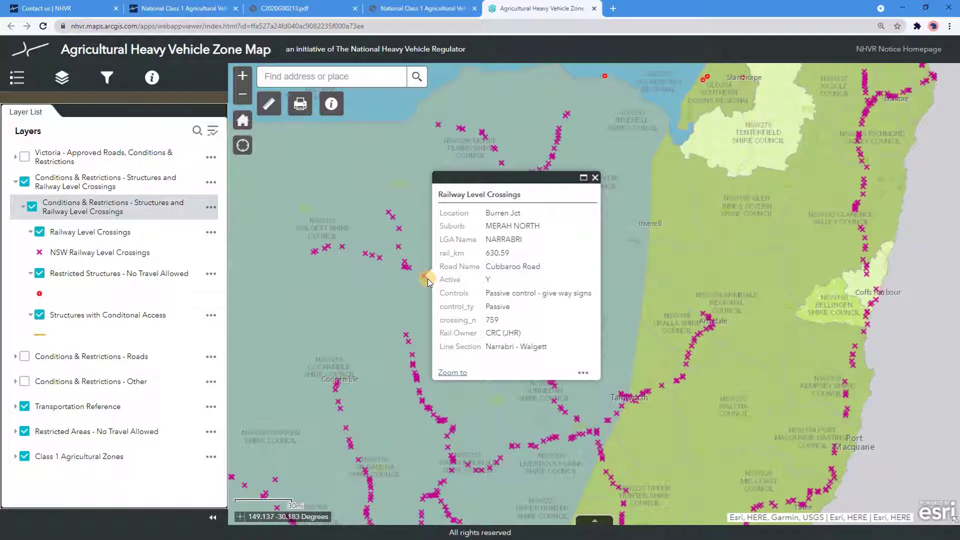
{"action": "left_click", "coordinate": [388, 211]}
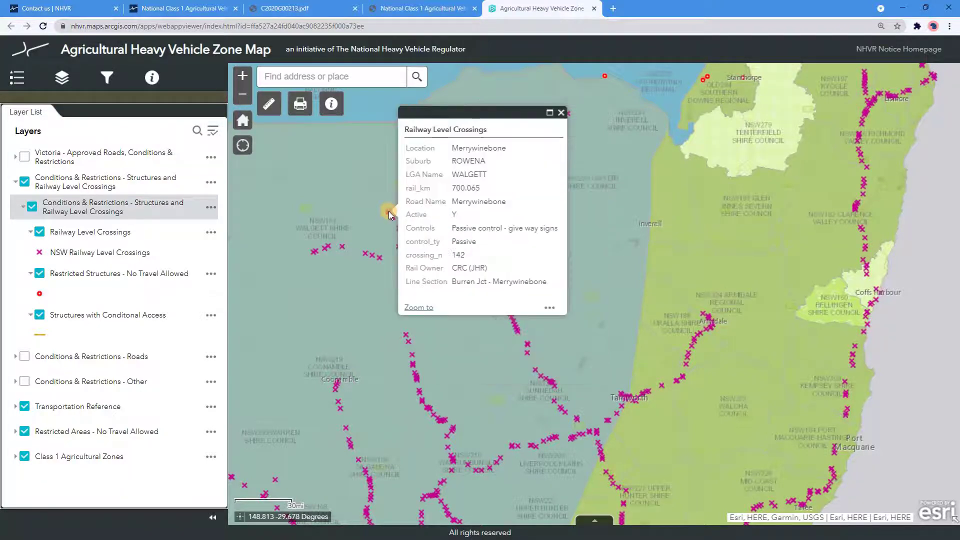
{"action": "scroll", "coordinate": [388, 211], "scroll_direction": "down", "scroll_amount": 1}
{"action": "left_click_drag", "start_coordinate": [389, 211], "coordinate": [417, 446]}
{"action": "left_click", "coordinate": [434, 275]}
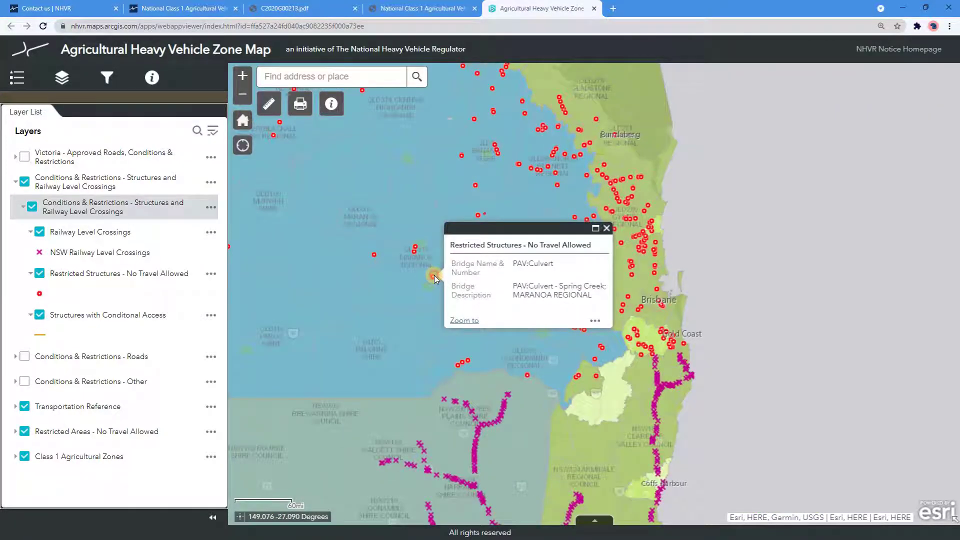
Collapse and switch off the Structures layer, and switch on Conditions & Restrictions - Roads
{"action": "left_click", "coordinate": [16, 182]}
{"action": "left_click", "coordinate": [17, 184]}
{"action": "left_click", "coordinate": [17, 210]}
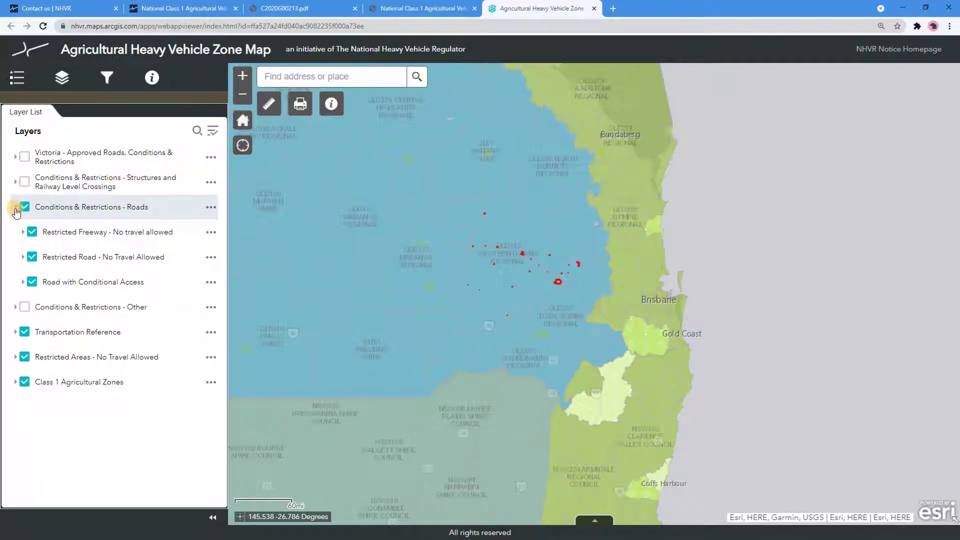
Show the three road sublayer legends, enable roads pop-ups, and inspect the restricted freeway south of Sydney
{"action": "left_click", "coordinate": [23, 232]}
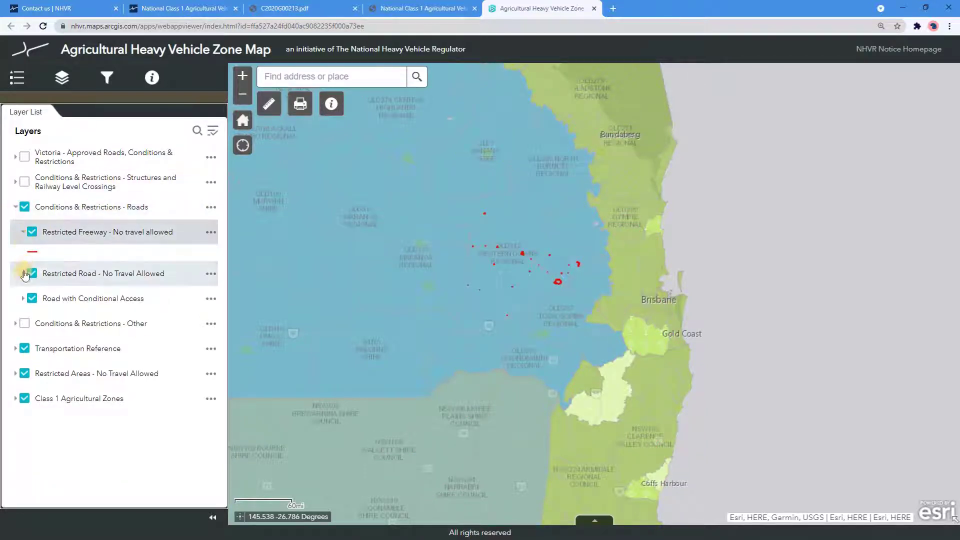
{"action": "left_click", "coordinate": [23, 273]}
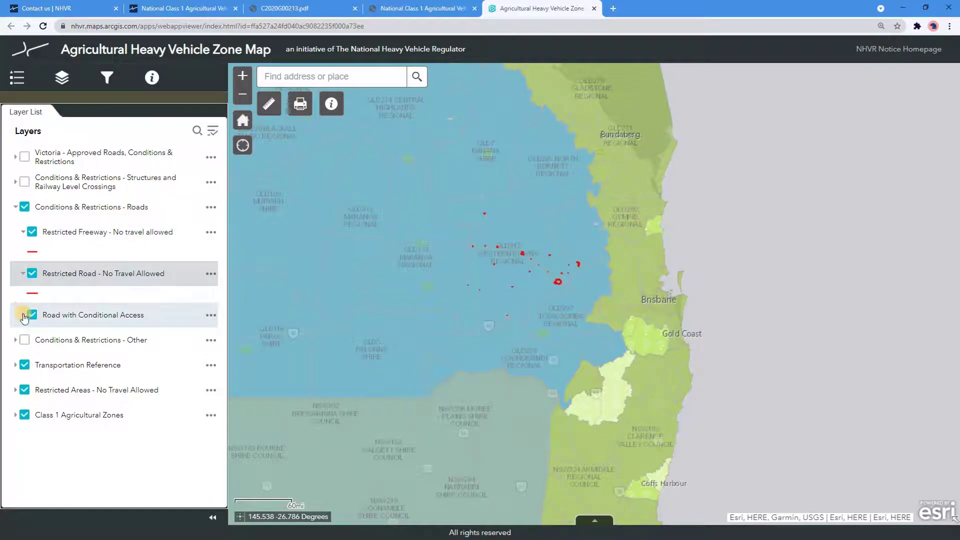
{"action": "left_click", "coordinate": [24, 315]}
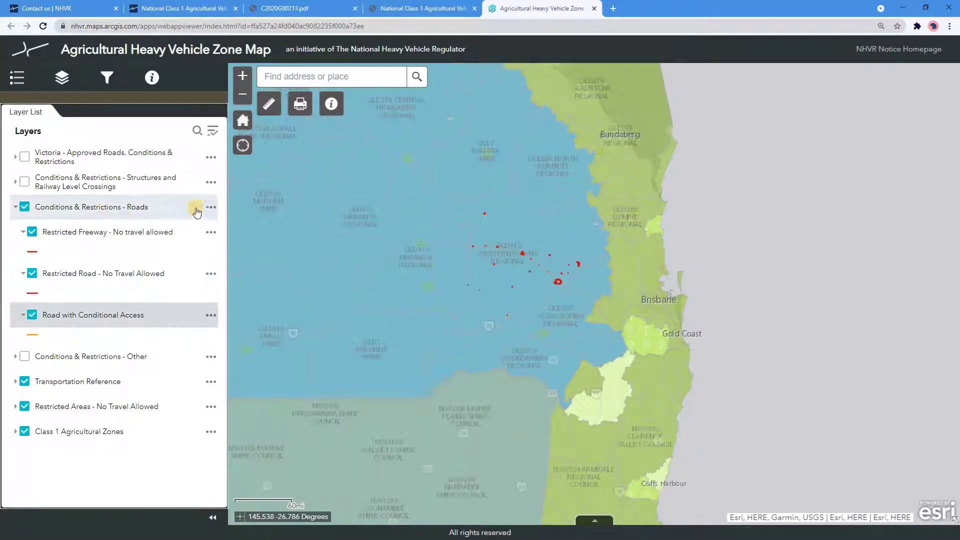
{"action": "left_click", "coordinate": [211, 208]}
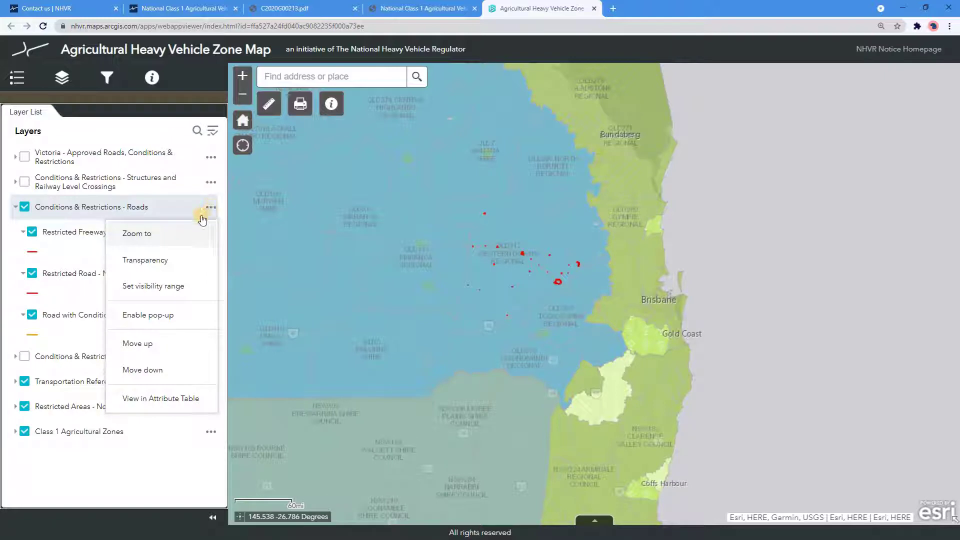
{"action": "left_click", "coordinate": [171, 315]}
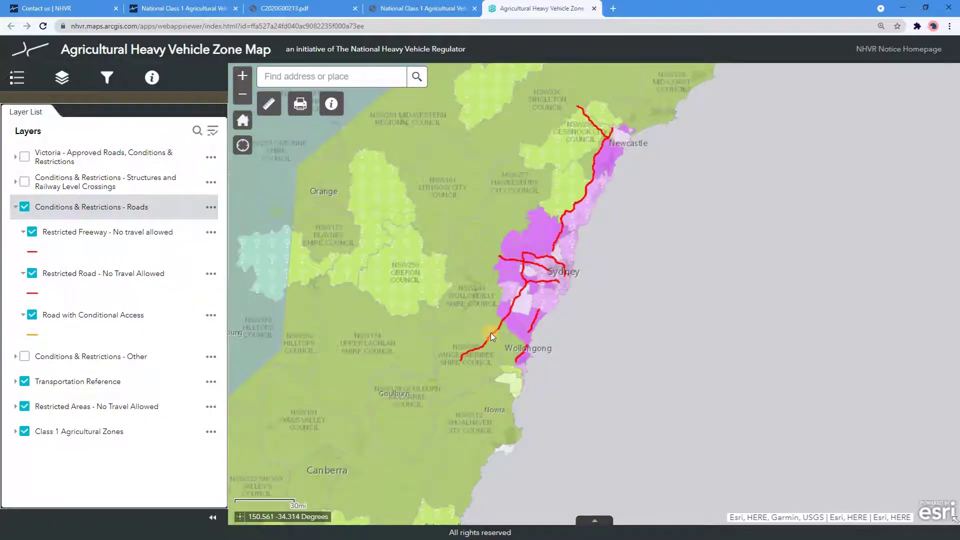
{"action": "left_click", "coordinate": [490, 332]}
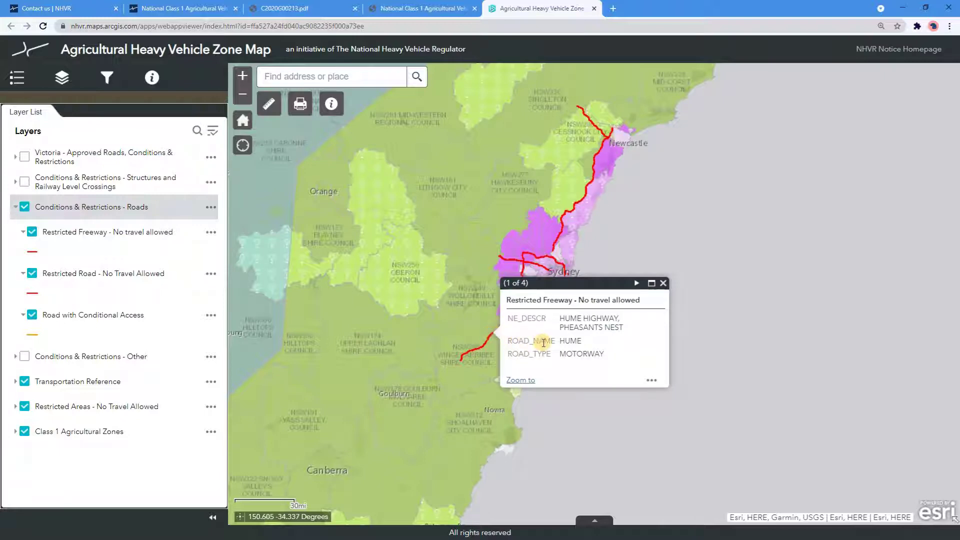
{"action": "left_click", "coordinate": [663, 283]}
Toggle the Restricted Freeway, Restricted Road and Road with Conditional Access sublayers to compare them
{"action": "scroll", "coordinate": [632, 299], "scroll_direction": "down", "scroll_amount": 3}
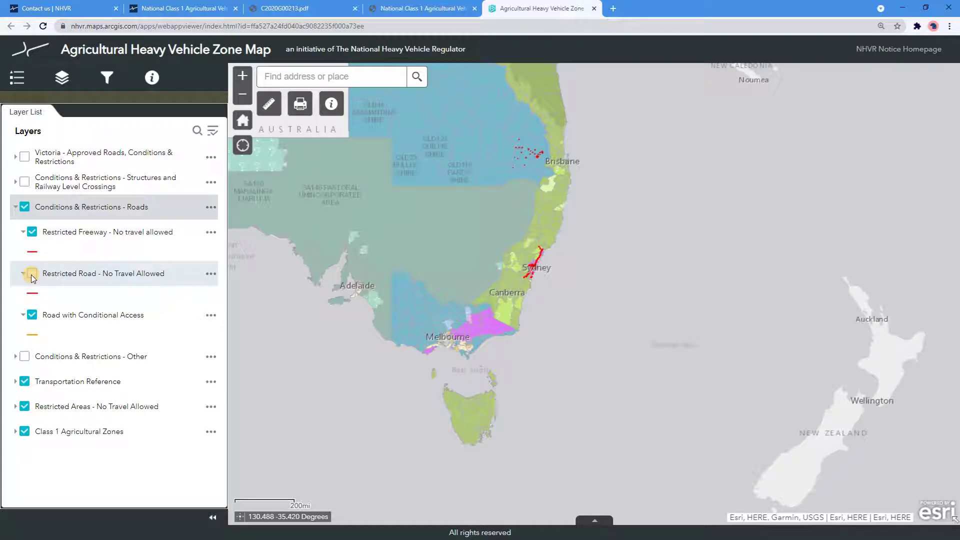
{"action": "left_click", "coordinate": [31, 233]}
{"action": "left_click", "coordinate": [31, 233]}
{"action": "left_click", "coordinate": [32, 272]}
{"action": "left_click", "coordinate": [31, 275]}
{"action": "left_click", "coordinate": [31, 315]}
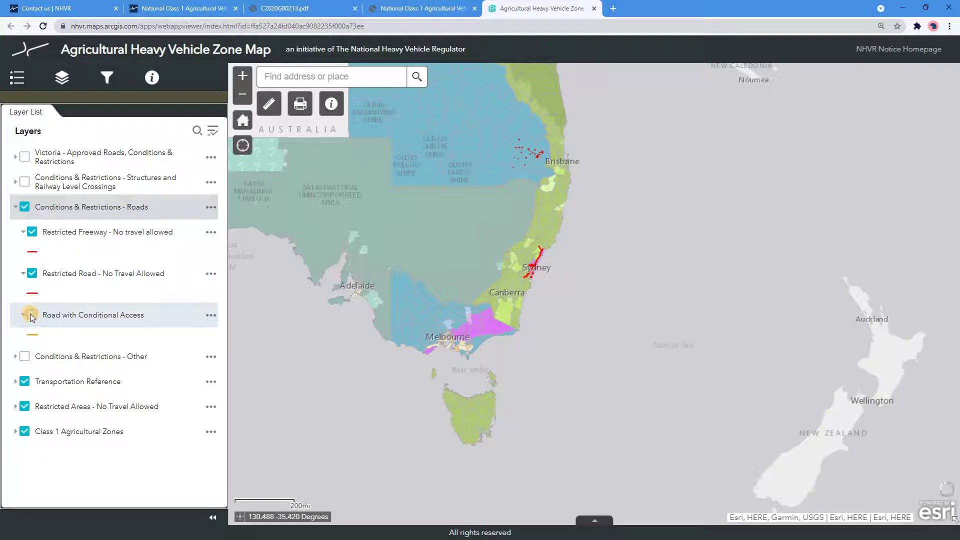
{"action": "scroll", "coordinate": [541, 122], "scroll_direction": "up", "scroll_amount": 1}
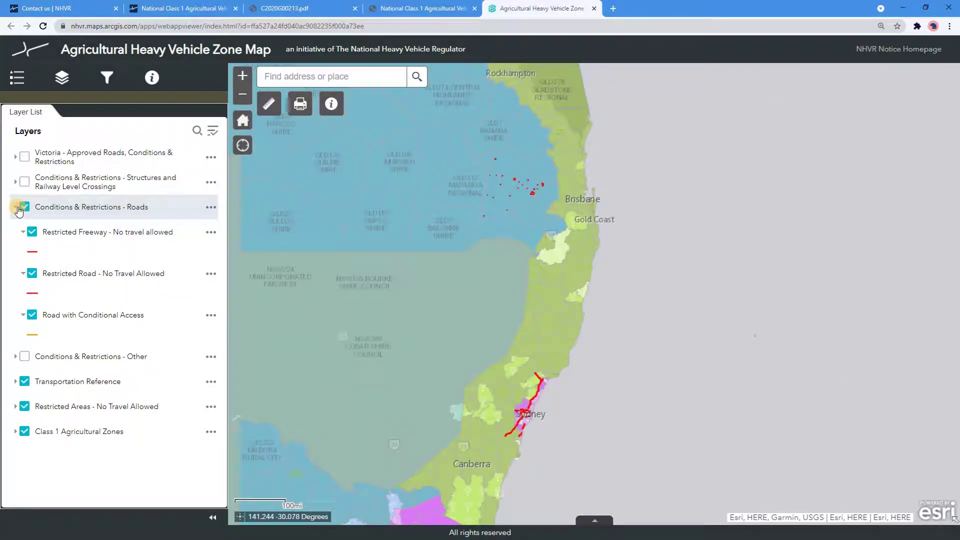
Collapse and switch off the Roads layer, then switch on and expand Conditions & Restrictions - Other
{"action": "left_click", "coordinate": [18, 208]}
{"action": "left_click", "coordinate": [20, 208]}
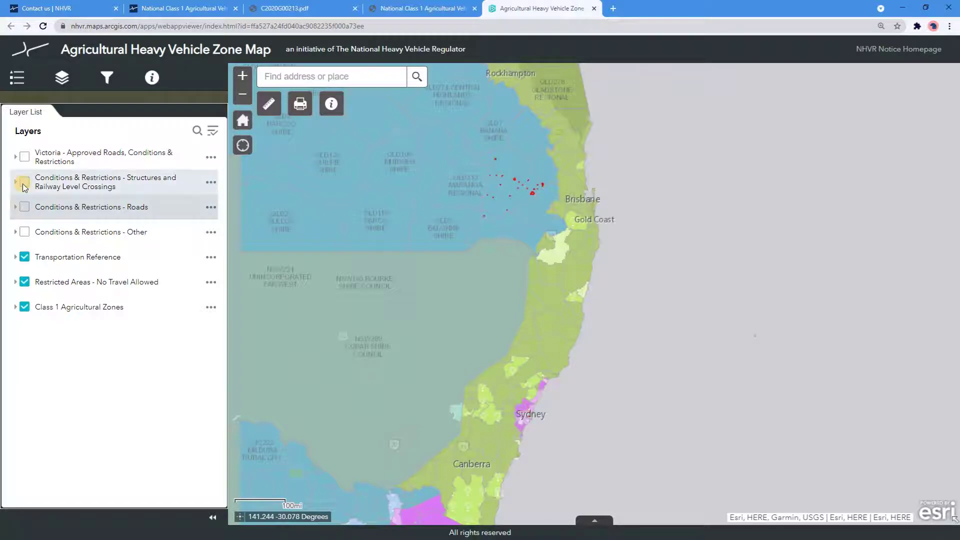
{"action": "left_click", "coordinate": [24, 235]}
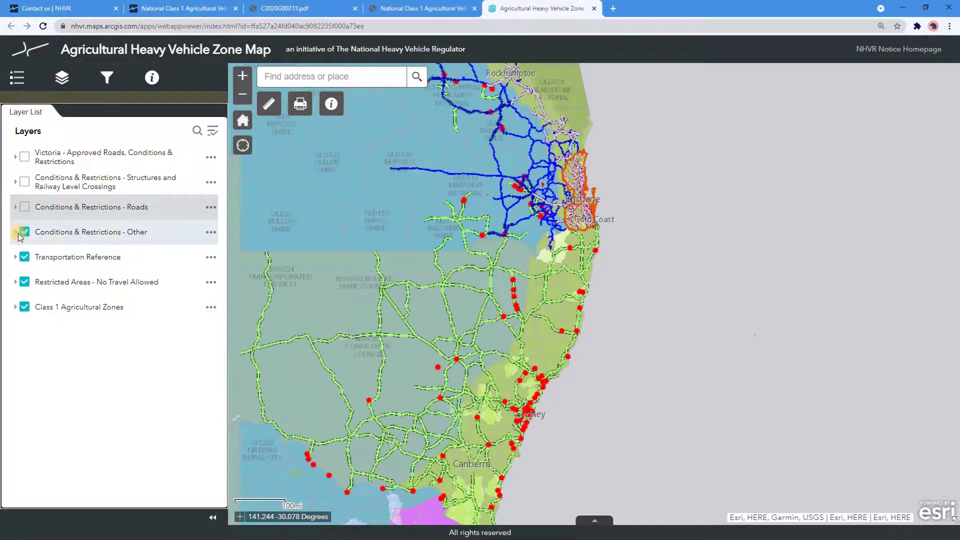
{"action": "left_click", "coordinate": [17, 236]}
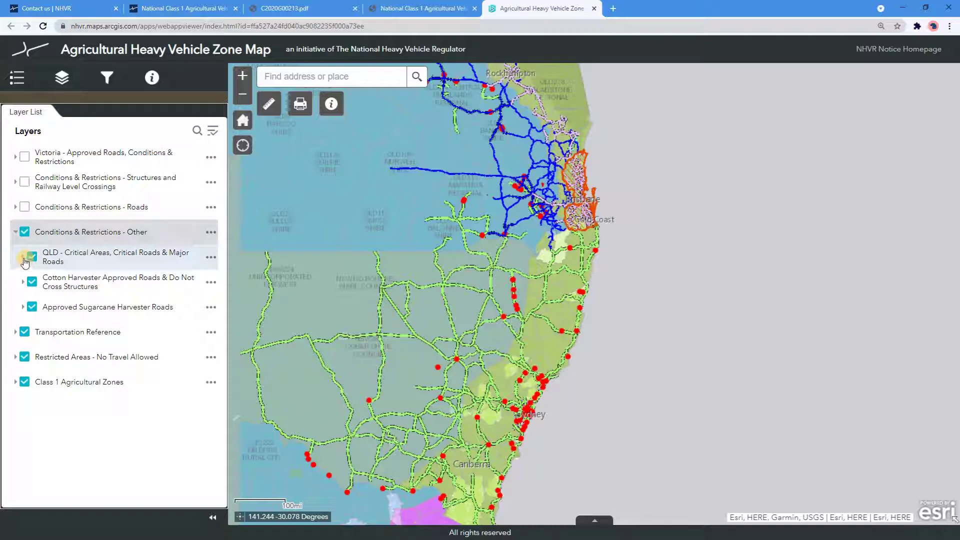
Expand the QLD group to show Critical Areas, Critical Roads and Major Roads legends
{"action": "left_click", "coordinate": [23, 259]}
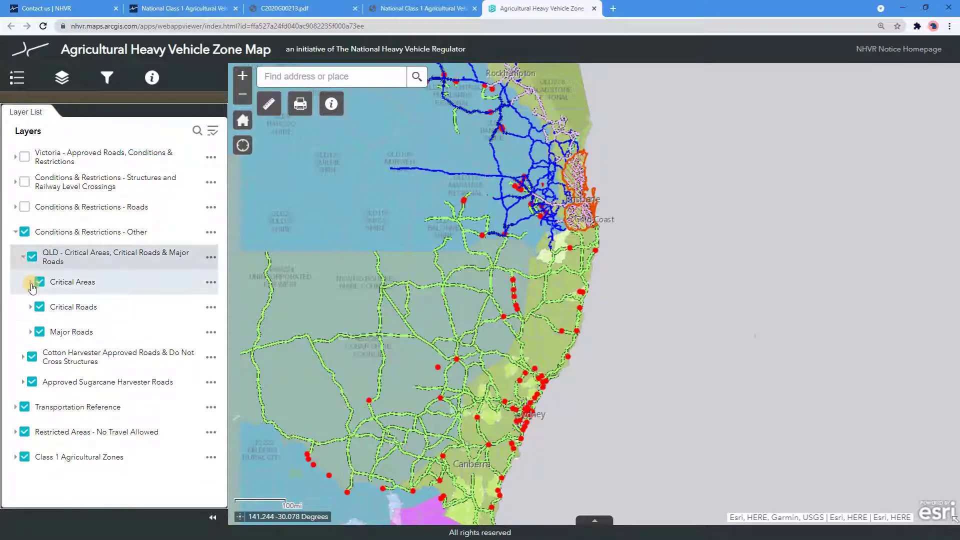
{"action": "left_click", "coordinate": [31, 284]}
{"action": "left_click", "coordinate": [31, 323]}
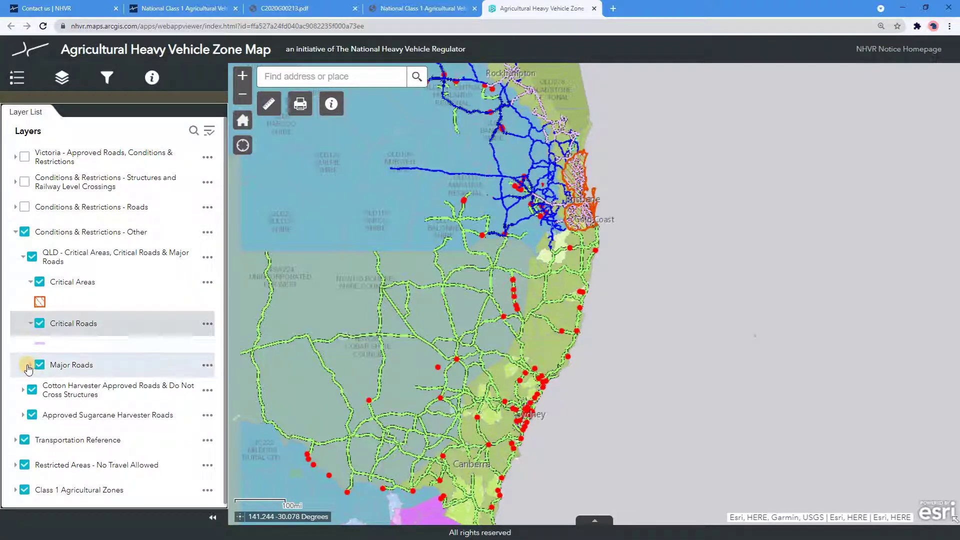
{"action": "left_click", "coordinate": [30, 366]}
{"action": "scroll", "coordinate": [70, 356], "scroll_direction": "down", "scroll_amount": 1}
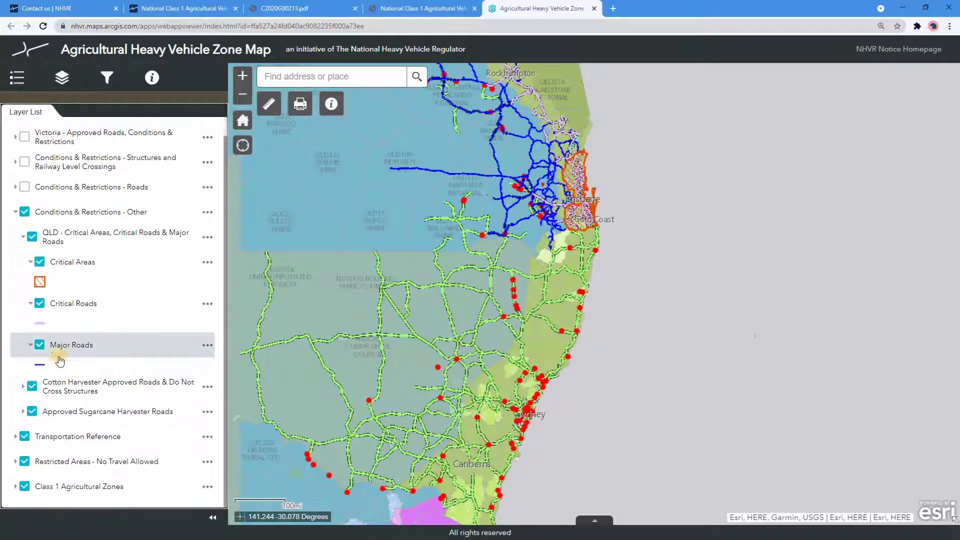
Expand the cotton harvester (Do Not Cross Structures, NSW, QLD) and sugarcane harvester road legends
{"action": "left_click", "coordinate": [23, 386]}
{"action": "scroll", "coordinate": [30, 345], "scroll_direction": "down", "scroll_amount": 2}
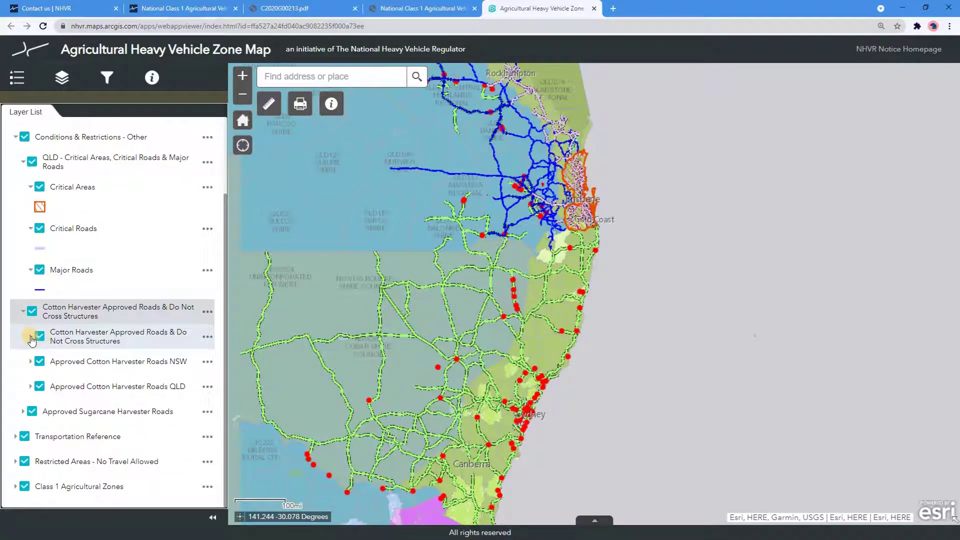
{"action": "left_click", "coordinate": [32, 337]}
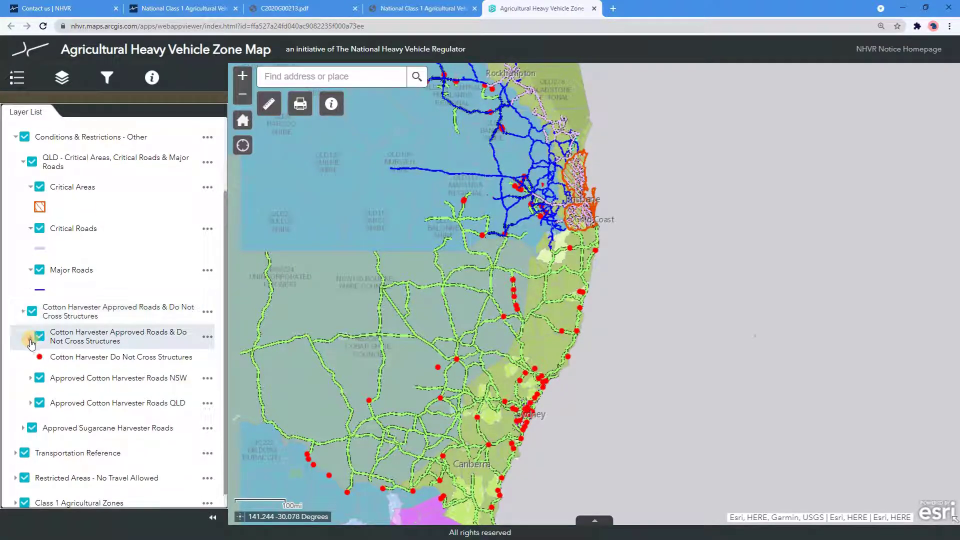
{"action": "left_click", "coordinate": [30, 381]}
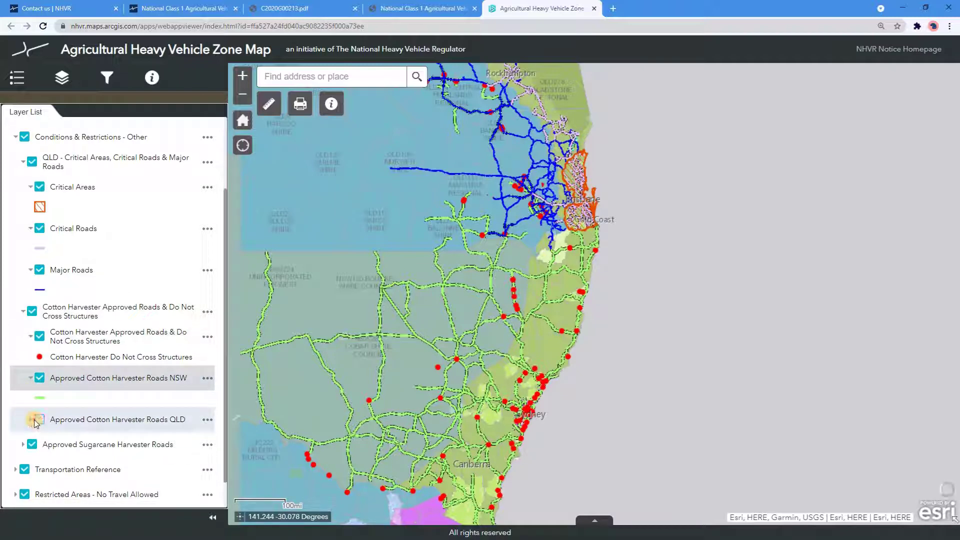
{"action": "left_click", "coordinate": [31, 424]}
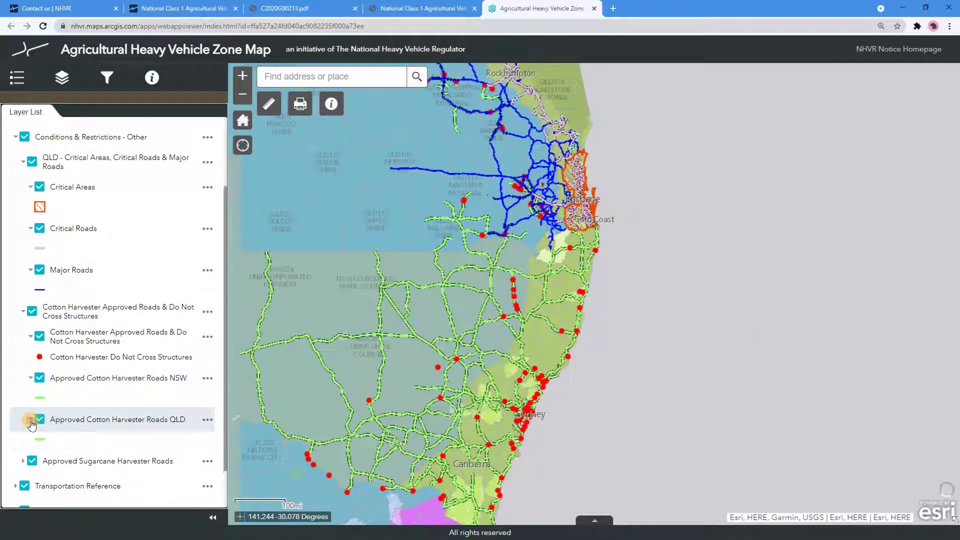
{"action": "scroll", "coordinate": [29, 426], "scroll_direction": "down", "scroll_amount": 1}
{"action": "left_click", "coordinate": [23, 414]}
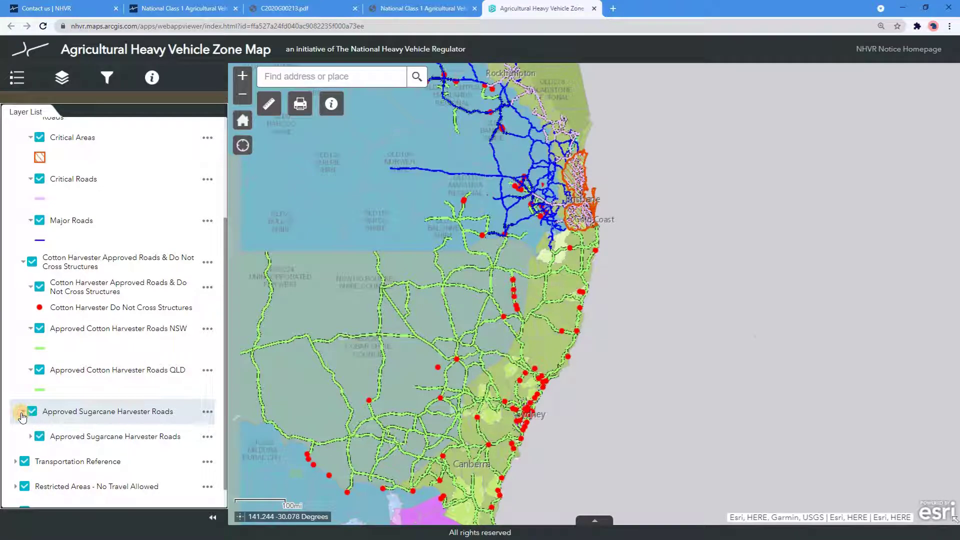
{"action": "left_click", "coordinate": [29, 438]}
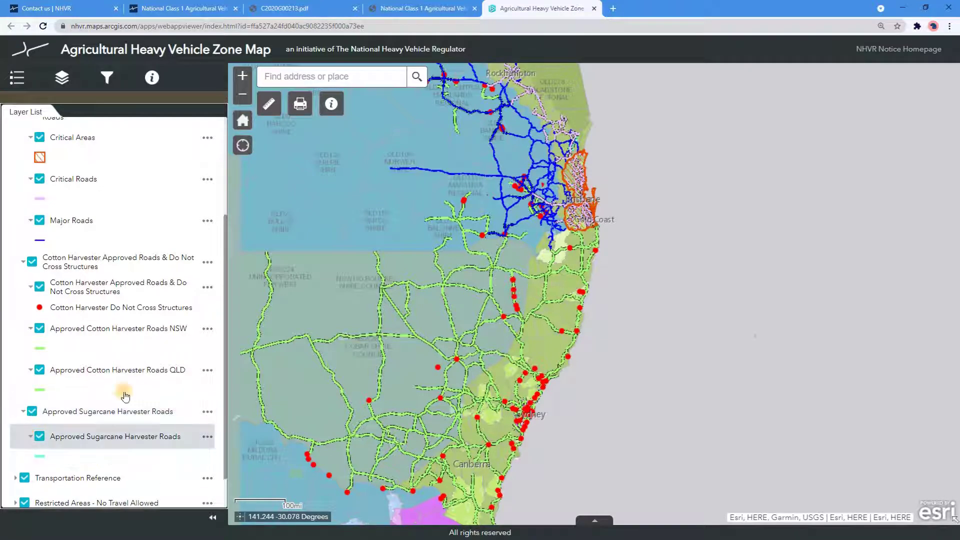
{"action": "scroll", "coordinate": [165, 250], "scroll_direction": "up", "scroll_amount": 2}
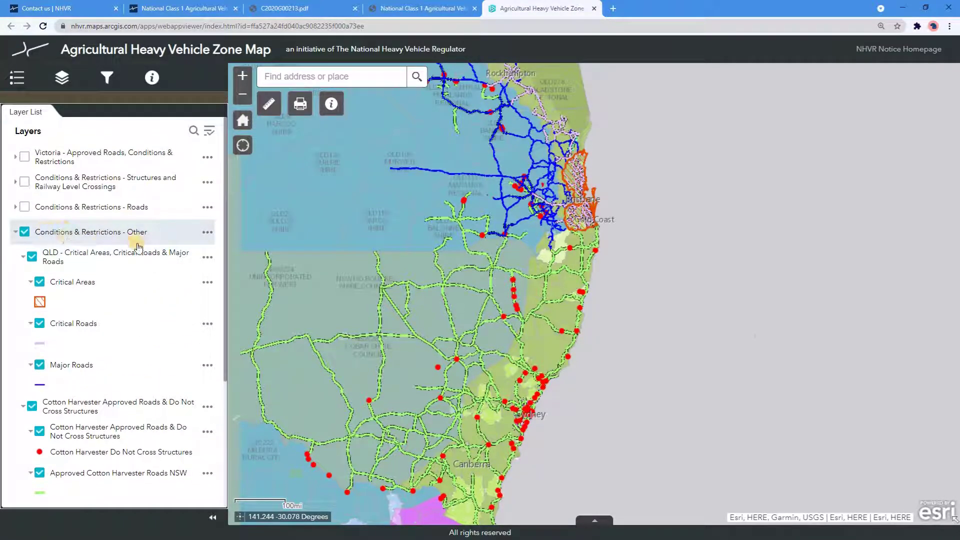
Enable pop-ups for the Conditions & Restrictions - Other layer group
{"action": "left_click", "coordinate": [207, 233]}
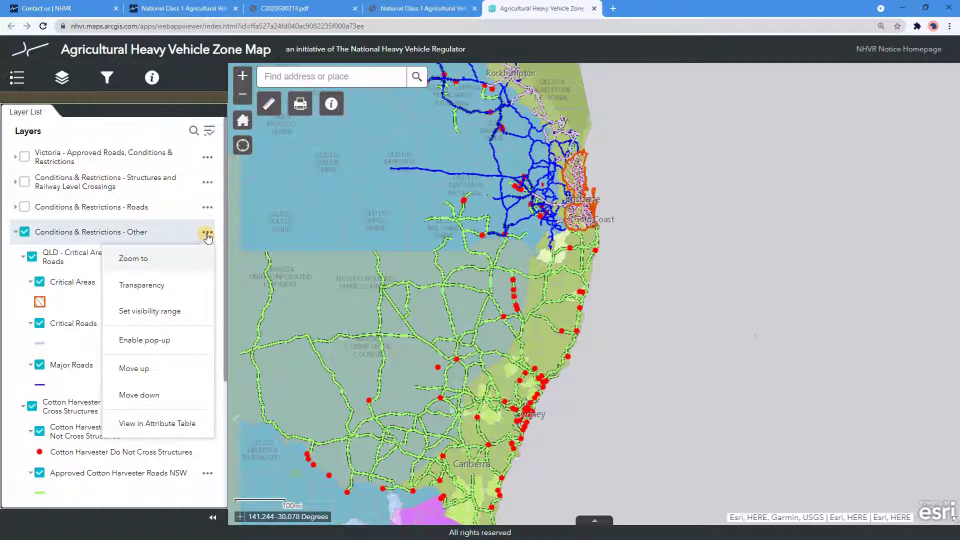
{"action": "left_click", "coordinate": [158, 342]}
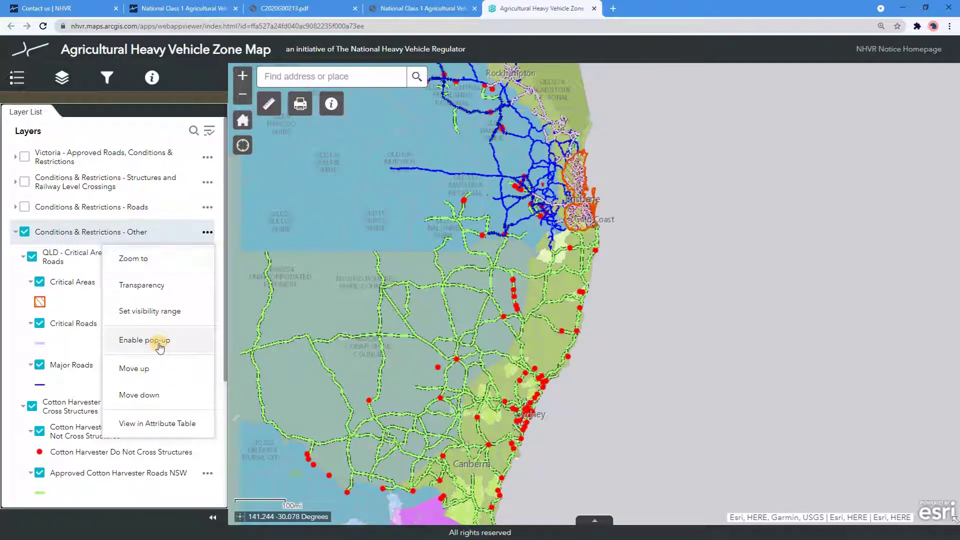
{"action": "scroll", "coordinate": [431, 355], "scroll_direction": "up", "scroll_amount": 1}
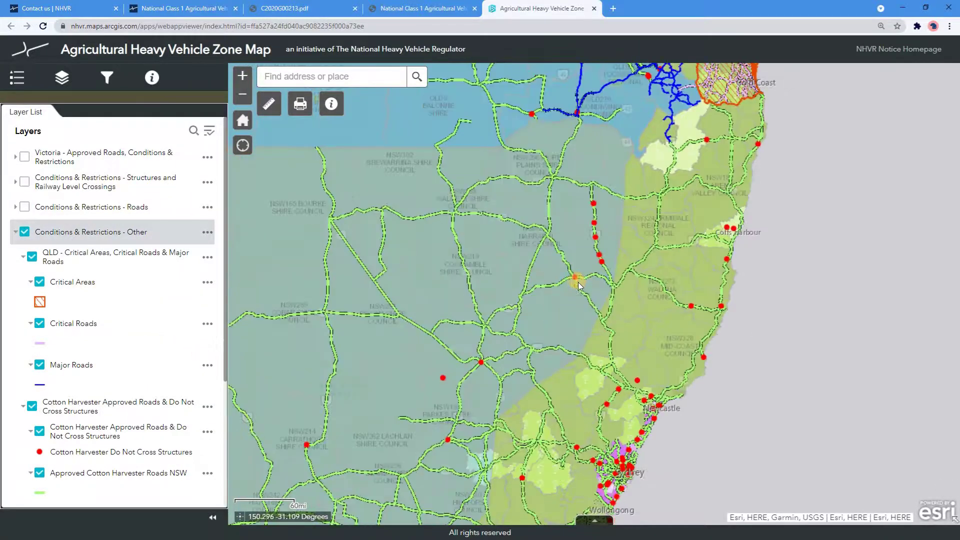
Page through the Gunnedah cotton harvester restriction pop-up features, then close it
{"action": "left_click", "coordinate": [574, 275]}
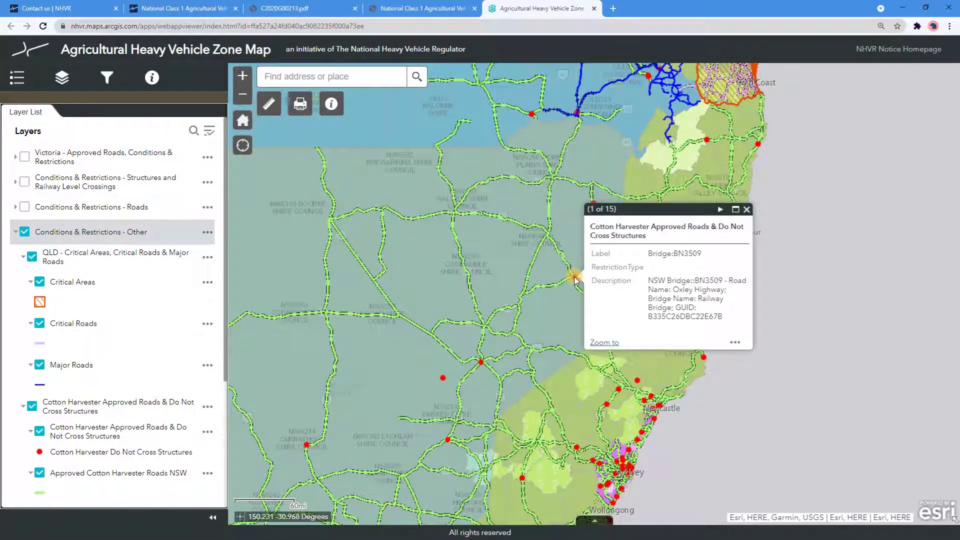
{"action": "left_click", "coordinate": [720, 209]}
{"action": "left_click", "coordinate": [720, 233]}
{"action": "left_click", "coordinate": [721, 233]}
{"action": "left_click", "coordinate": [720, 232]}
{"action": "left_click", "coordinate": [721, 232]}
{"action": "left_click", "coordinate": [721, 232]}
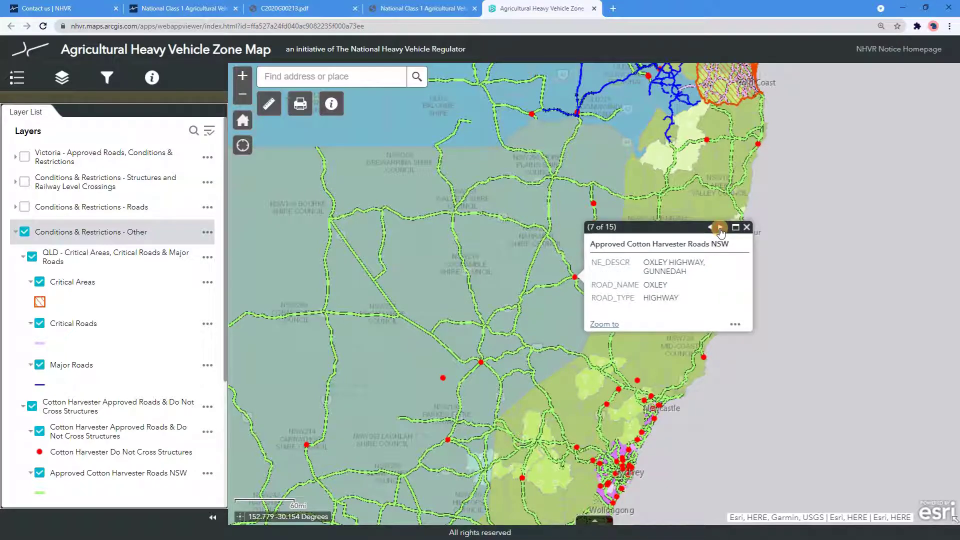
{"action": "left_click", "coordinate": [747, 227]}
Zoom to Brisbane and review the Ipswich Boonah Rd Critical Roads pop-up before closing it
{"action": "scroll", "coordinate": [616, 322], "scroll_direction": "down", "scroll_amount": 1}
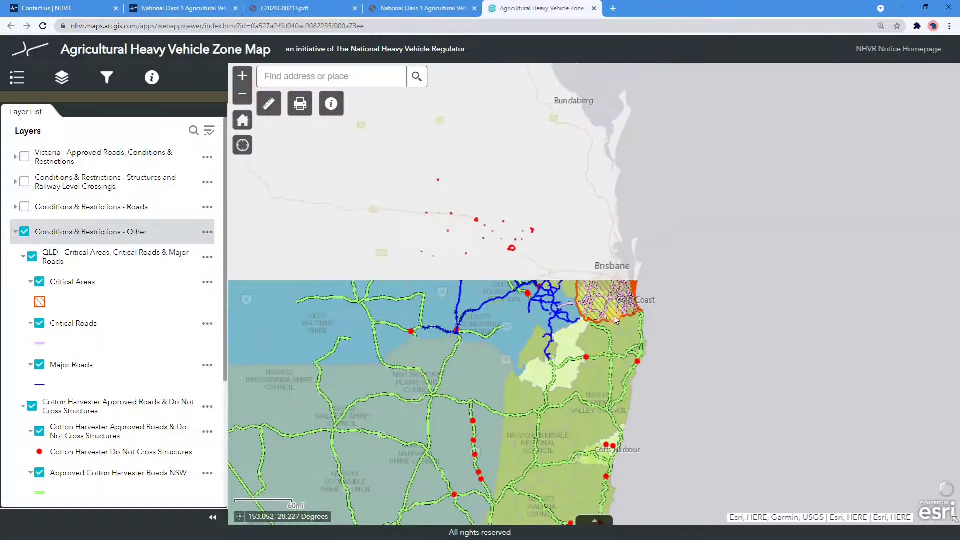
{"action": "scroll", "coordinate": [583, 307], "scroll_direction": "up", "scroll_amount": 1}
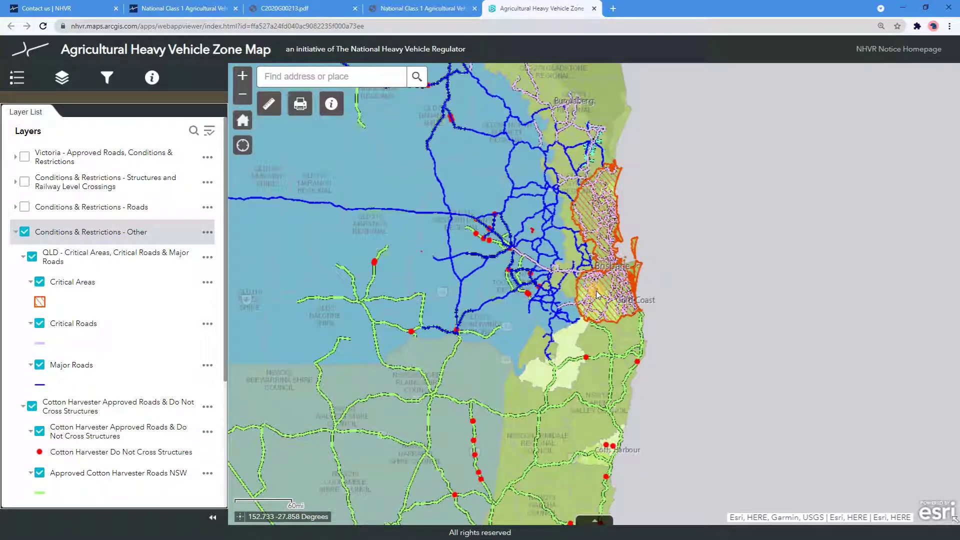
{"action": "left_click", "coordinate": [598, 295]}
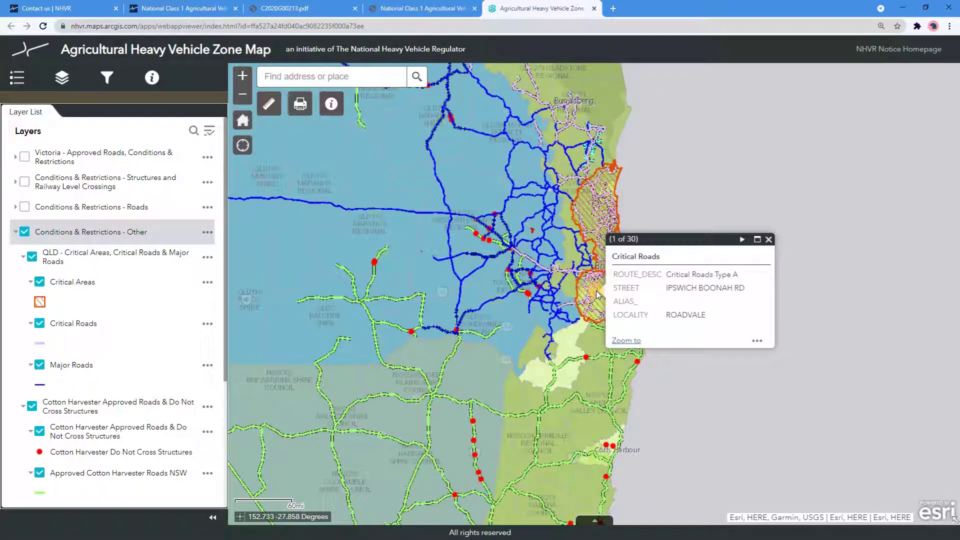
{"action": "left_click", "coordinate": [745, 239]}
{"action": "left_click", "coordinate": [769, 240]}
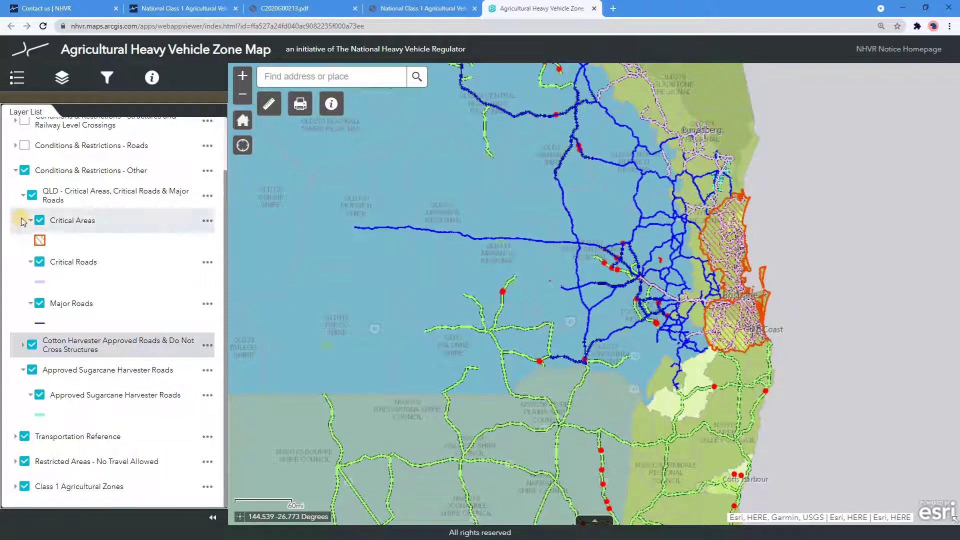
Hide the Conditions & Restrictions - Other layers, then turn on and expand the Victoria group
{"action": "left_click", "coordinate": [15, 170]}
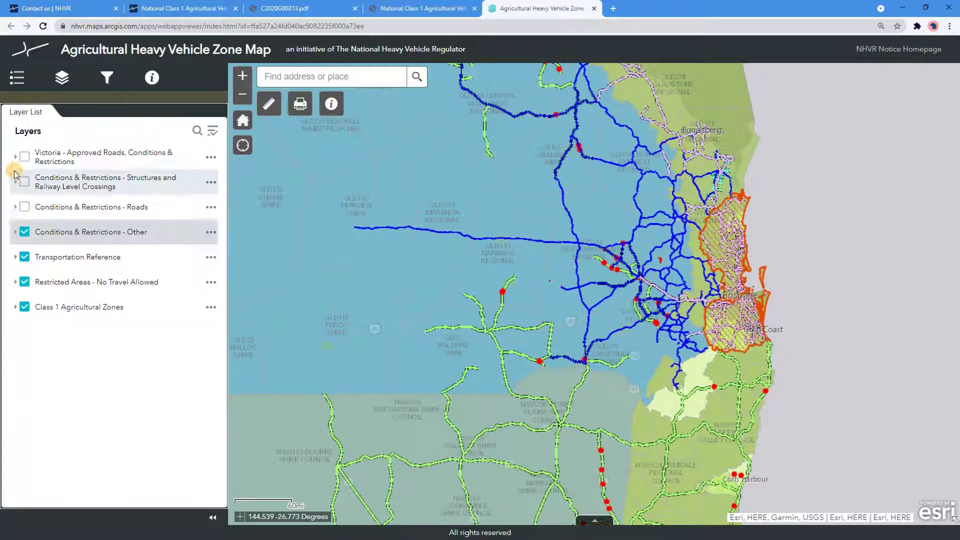
{"action": "left_click", "coordinate": [23, 234]}
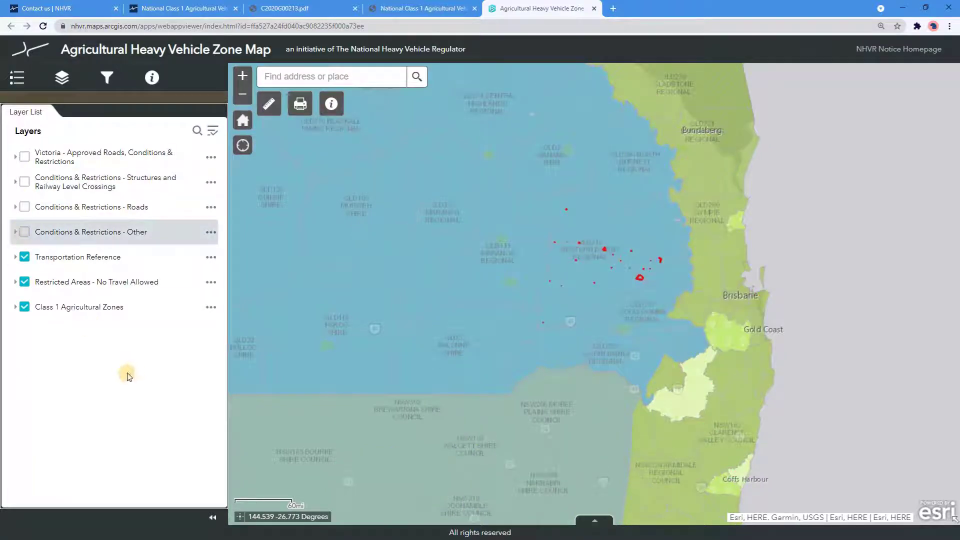
{"action": "left_click", "coordinate": [23, 157]}
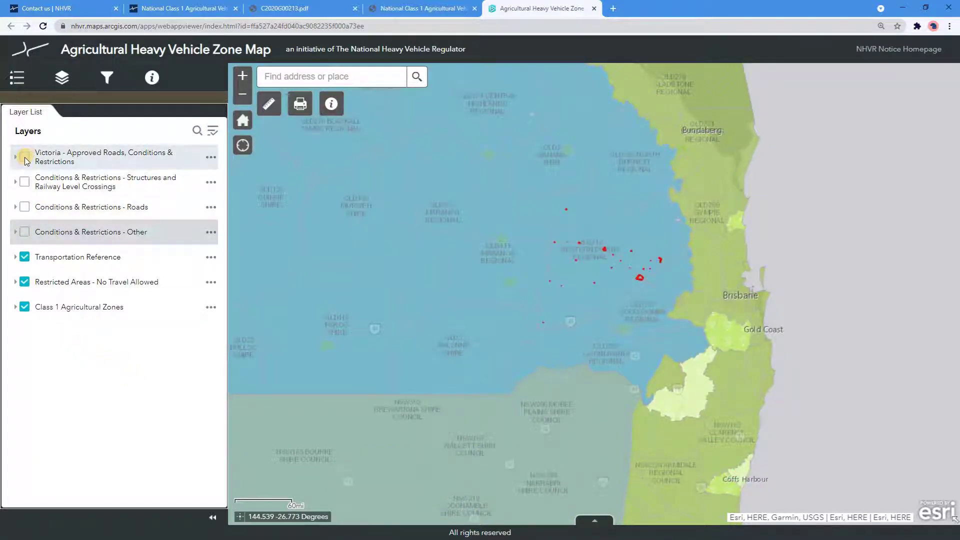
{"action": "left_click", "coordinate": [16, 158]}
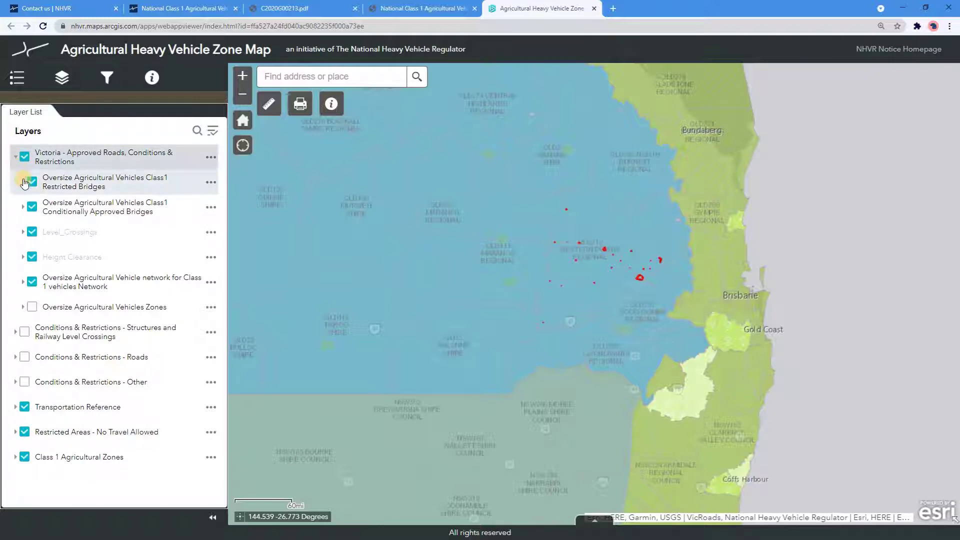
Show symbols for Restricted and Conditionally Approved Bridges and the three Level_Crossings sublayers
{"action": "left_click", "coordinate": [23, 182]}
{"action": "left_click", "coordinate": [23, 224]}
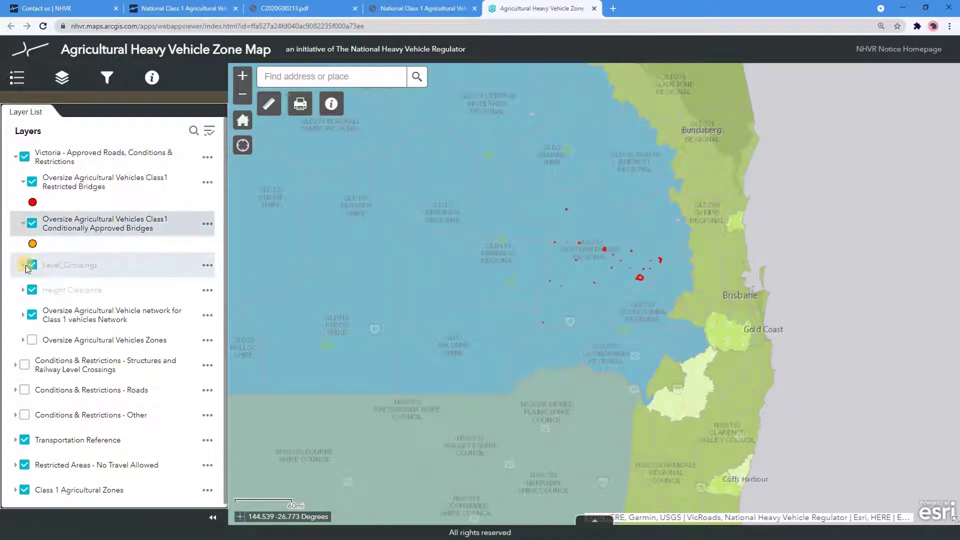
{"action": "left_click", "coordinate": [21, 265]}
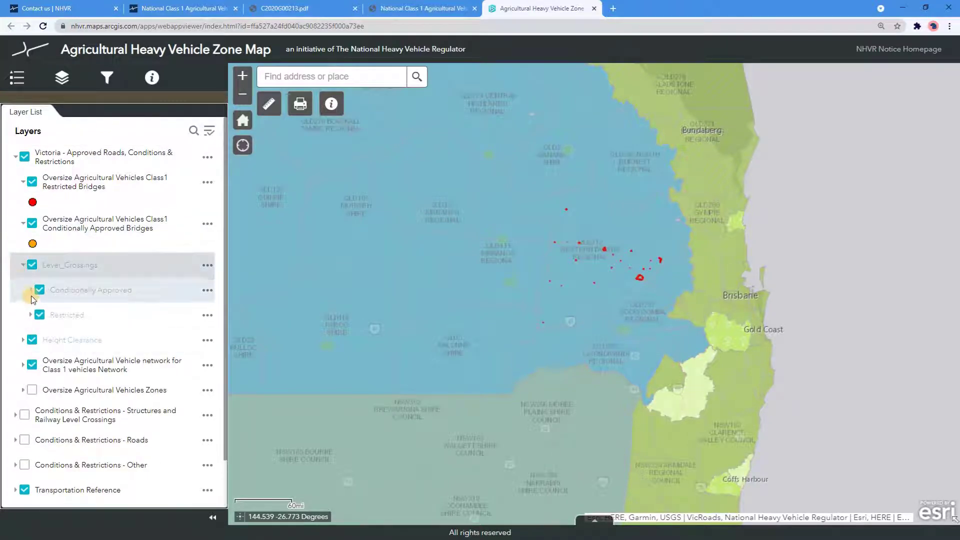
{"action": "left_click", "coordinate": [32, 293]}
{"action": "left_click", "coordinate": [31, 332]}
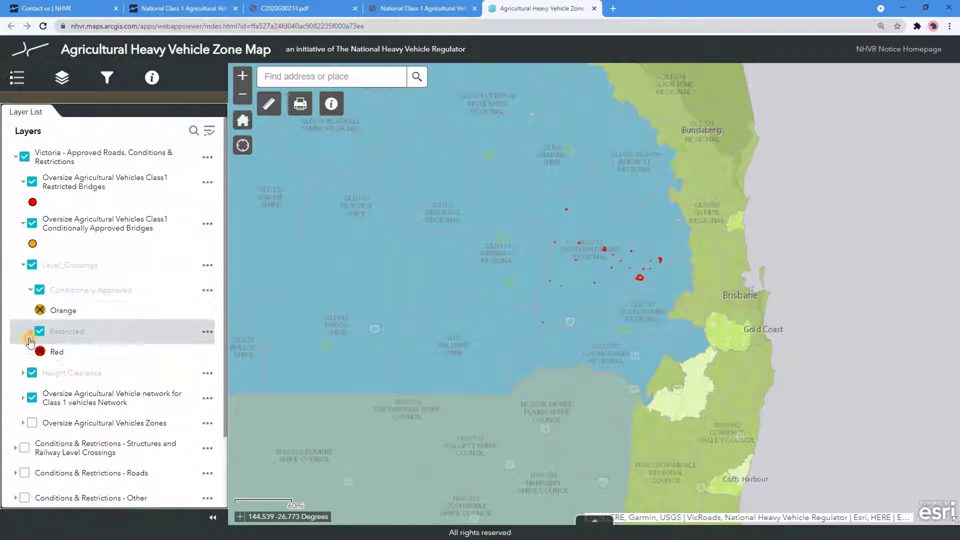
{"action": "left_click", "coordinate": [24, 373]}
Show the Arterial and Local symbols for Class 1 Approved and Conditionally Approved Roads
{"action": "left_click", "coordinate": [22, 423]}
{"action": "scroll", "coordinate": [43, 382], "scroll_direction": "down", "scroll_amount": 2}
{"action": "left_click", "coordinate": [30, 348]}
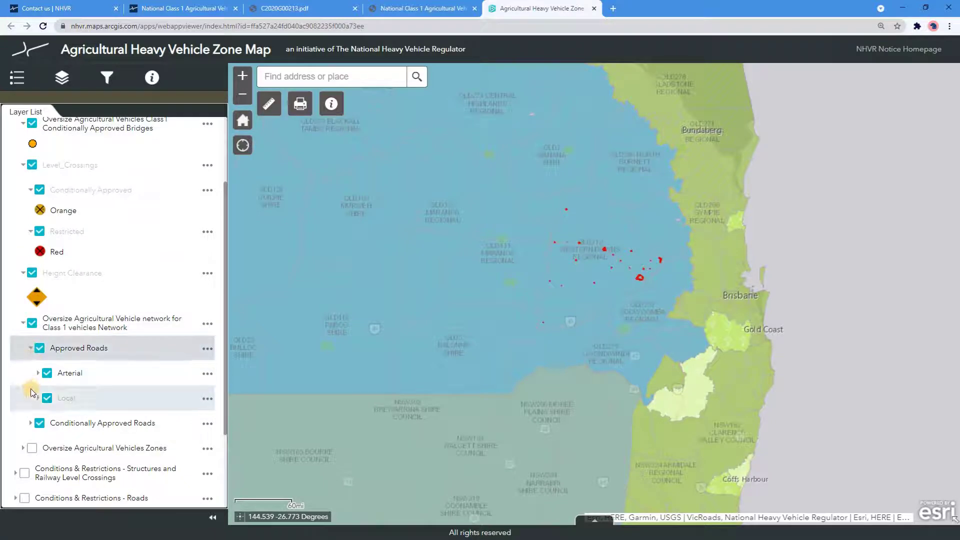
{"action": "left_click", "coordinate": [39, 373]}
{"action": "scroll", "coordinate": [43, 370], "scroll_direction": "down", "scroll_amount": 1}
{"action": "left_click", "coordinate": [38, 363]}
{"action": "scroll", "coordinate": [39, 364], "scroll_direction": "down", "scroll_amount": 2}
{"action": "left_click", "coordinate": [30, 311]}
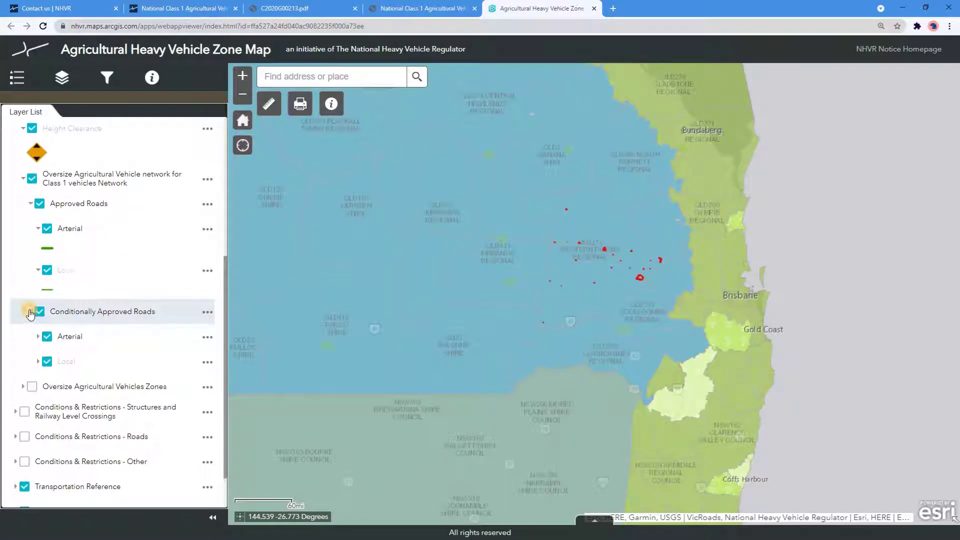
{"action": "left_click", "coordinate": [38, 337]}
{"action": "left_click", "coordinate": [38, 377]}
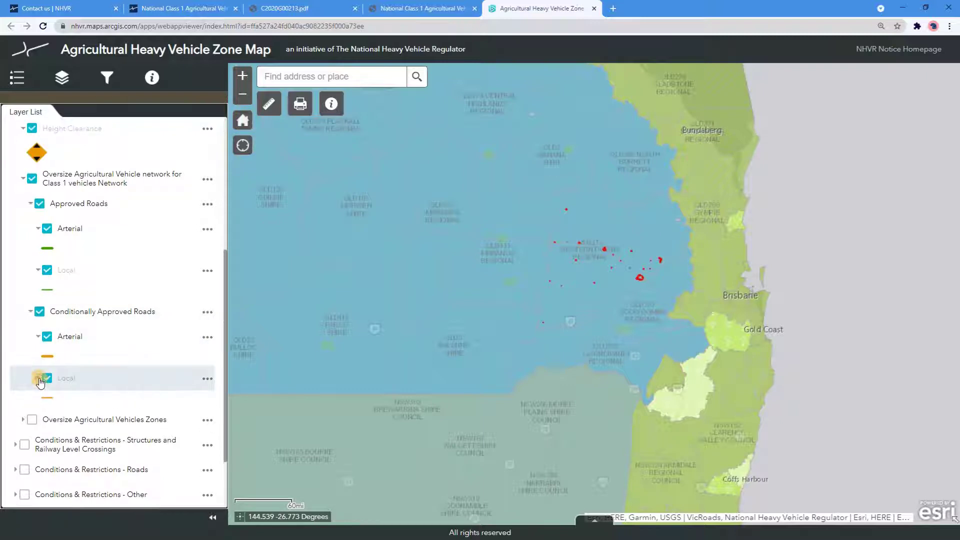
Zoom the map to the Victoria layers from the group's options menu
{"action": "scroll", "coordinate": [207, 160], "scroll_direction": "up", "scroll_amount": 5}
{"action": "left_click", "coordinate": [207, 158]}
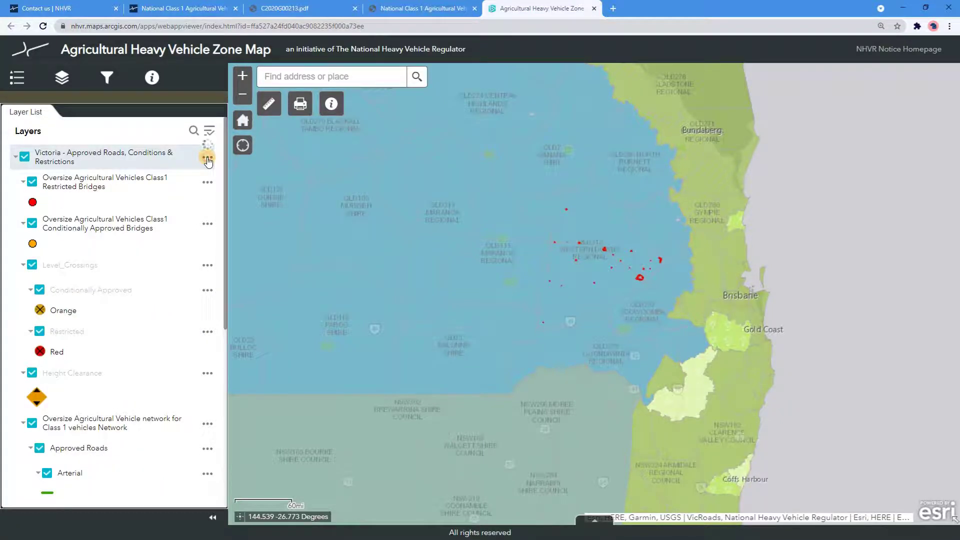
{"action": "left_click", "coordinate": [144, 183]}
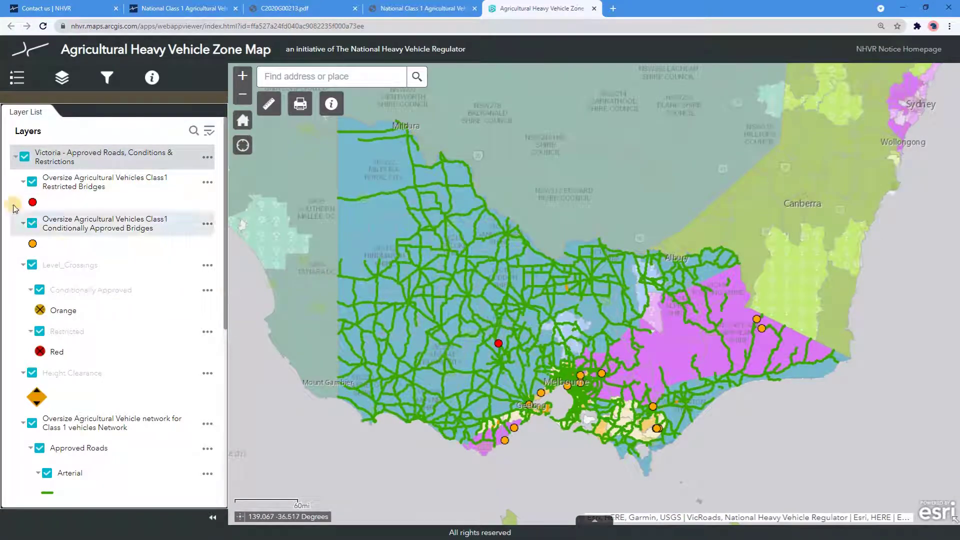
Hide the Restricted Bridges layer and toggle the Restricted level crossings off and back on
{"action": "left_click", "coordinate": [33, 183]}
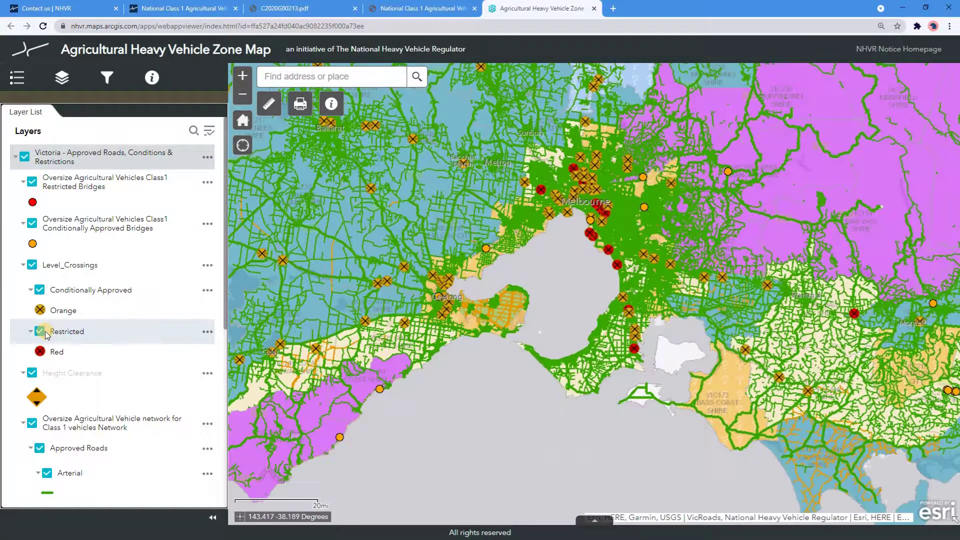
{"action": "left_click", "coordinate": [40, 332]}
{"action": "left_click", "coordinate": [40, 332]}
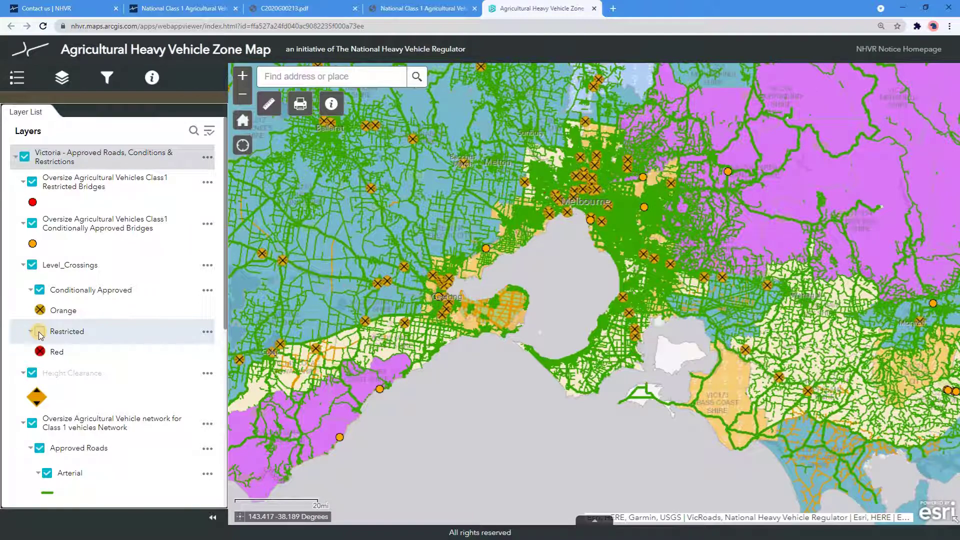
{"action": "left_click", "coordinate": [40, 332]}
Open the Murradoc Road arterial popup and page through the records to Queenscliff Road
{"action": "left_click", "coordinate": [511, 308]}
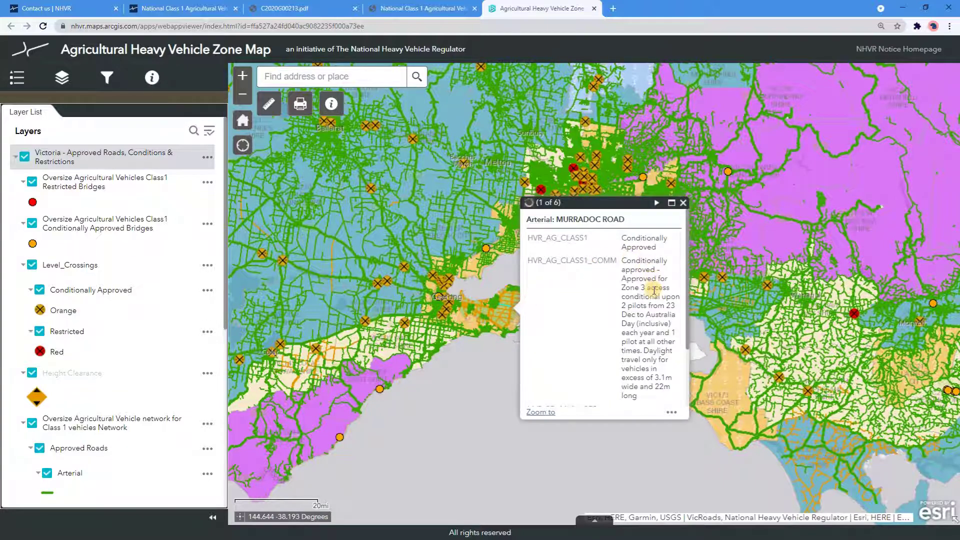
{"action": "scroll", "coordinate": [650, 282], "scroll_direction": "down", "scroll_amount": 2}
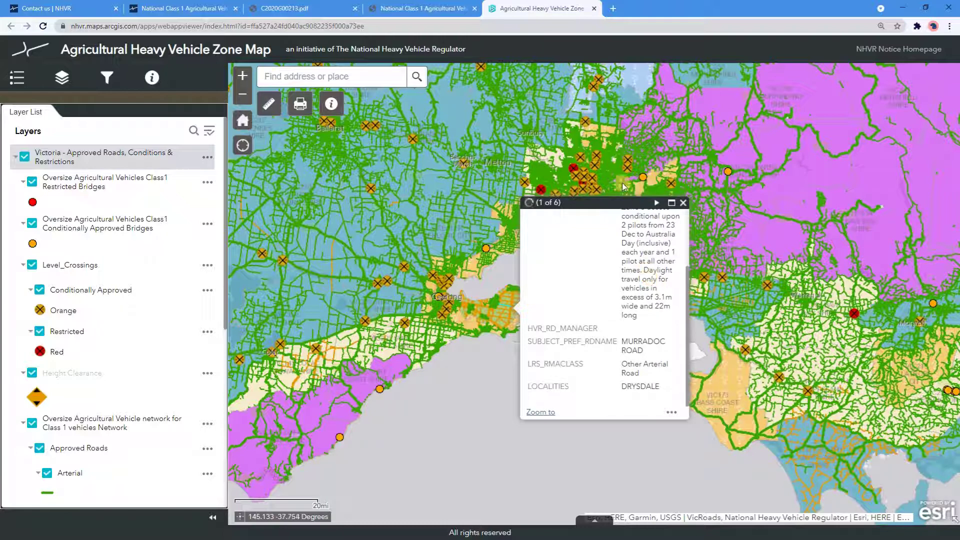
{"action": "left_click", "coordinate": [656, 202]}
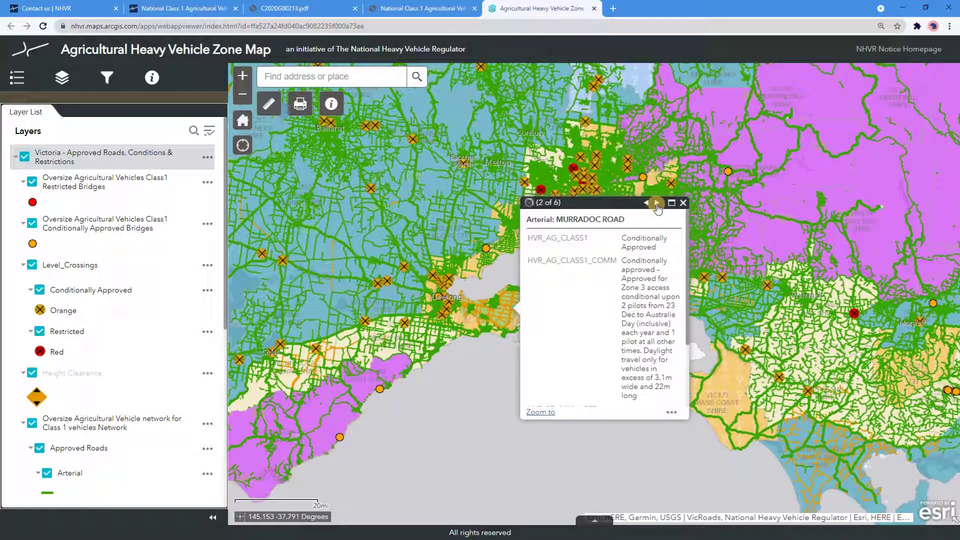
{"action": "left_click", "coordinate": [656, 203]}
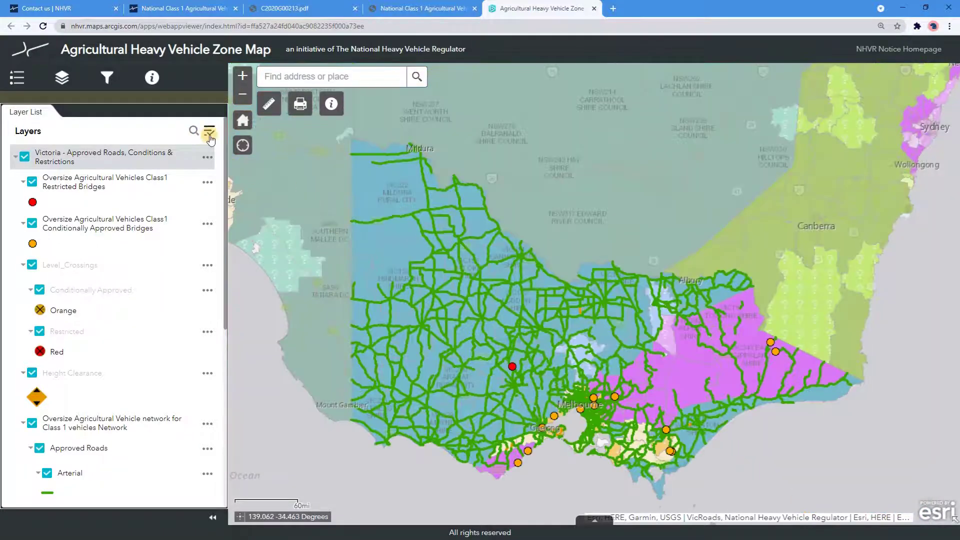
{"action": "left_click", "coordinate": [209, 131]}
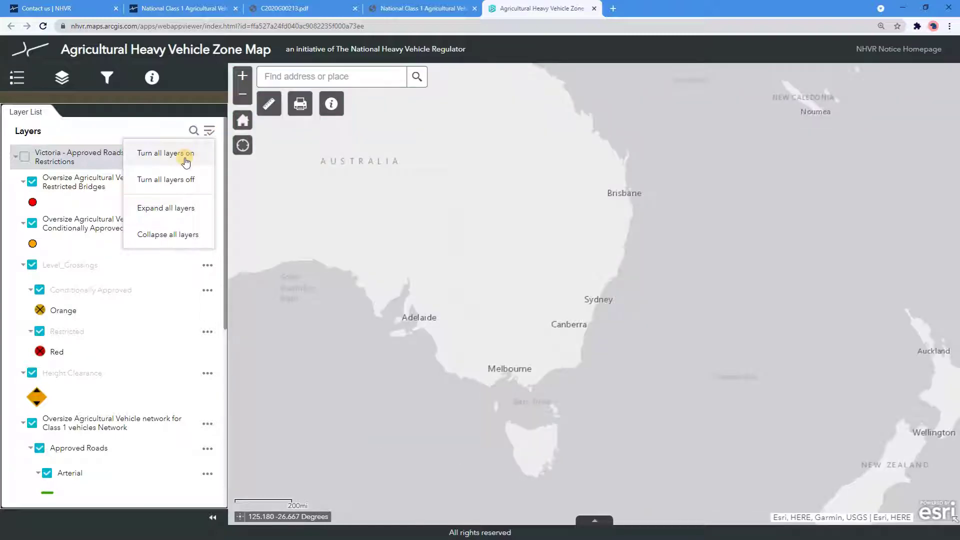
Turn all layers on and scroll the Legend down to the Class 1 Agricultural Zones entries
{"action": "left_click", "coordinate": [186, 161]}
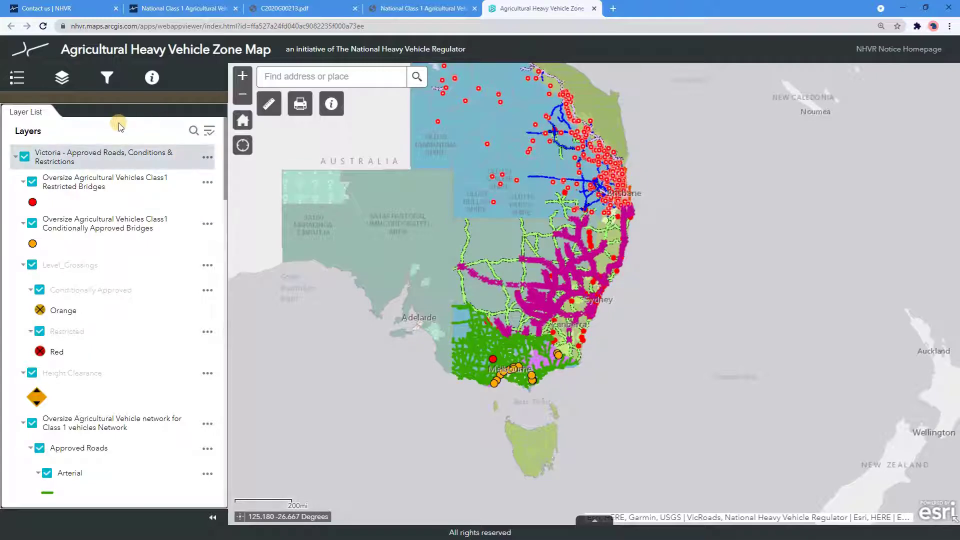
{"action": "left_click", "coordinate": [17, 85]}
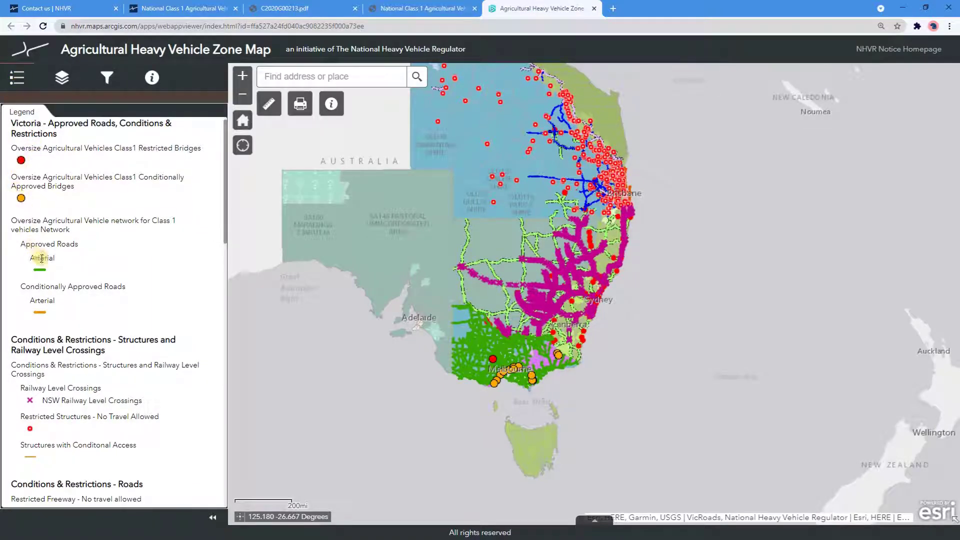
{"action": "scroll", "coordinate": [81, 320], "scroll_direction": "down", "scroll_amount": 4}
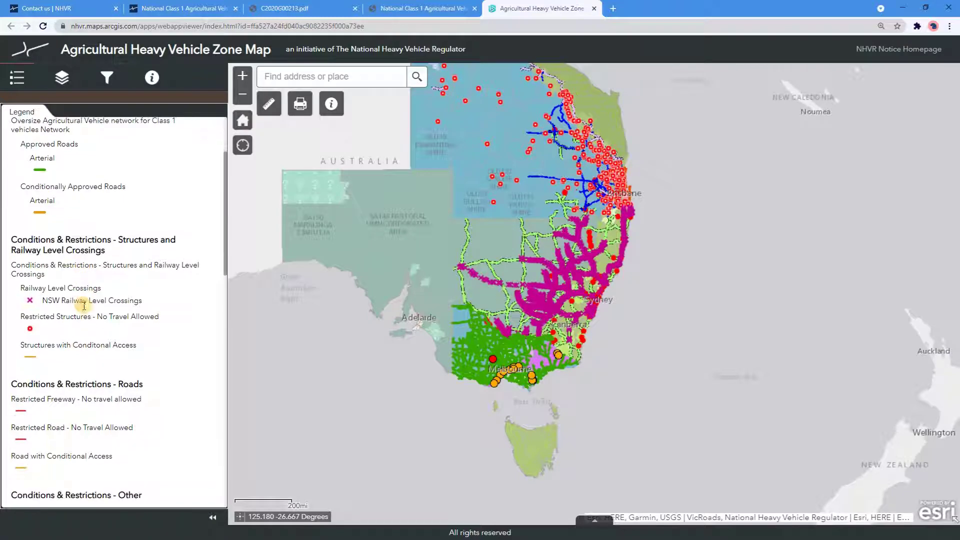
{"action": "scroll", "coordinate": [88, 304], "scroll_direction": "down", "scroll_amount": 2}
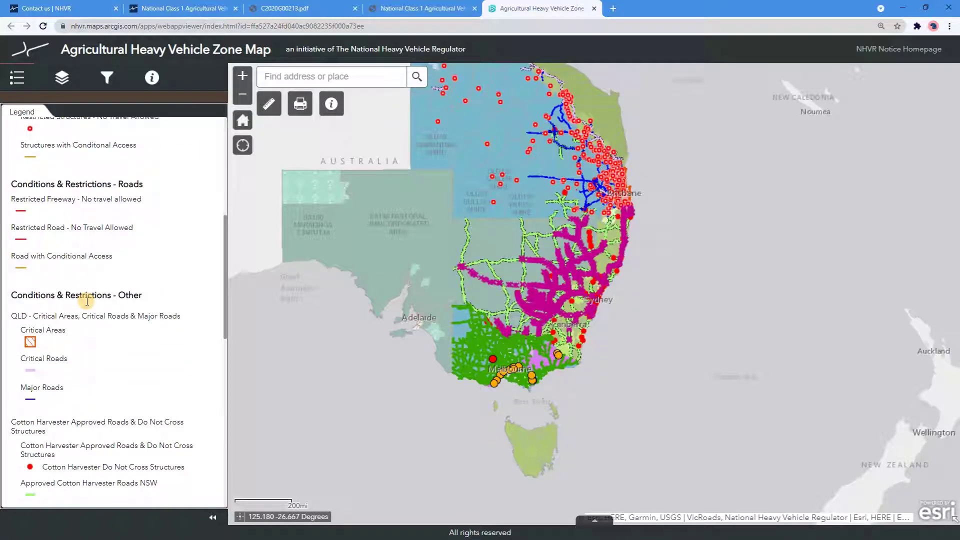
{"action": "scroll", "coordinate": [87, 301], "scroll_direction": "down", "scroll_amount": 3}
{"action": "scroll", "coordinate": [137, 298], "scroll_direction": "down", "scroll_amount": 5}
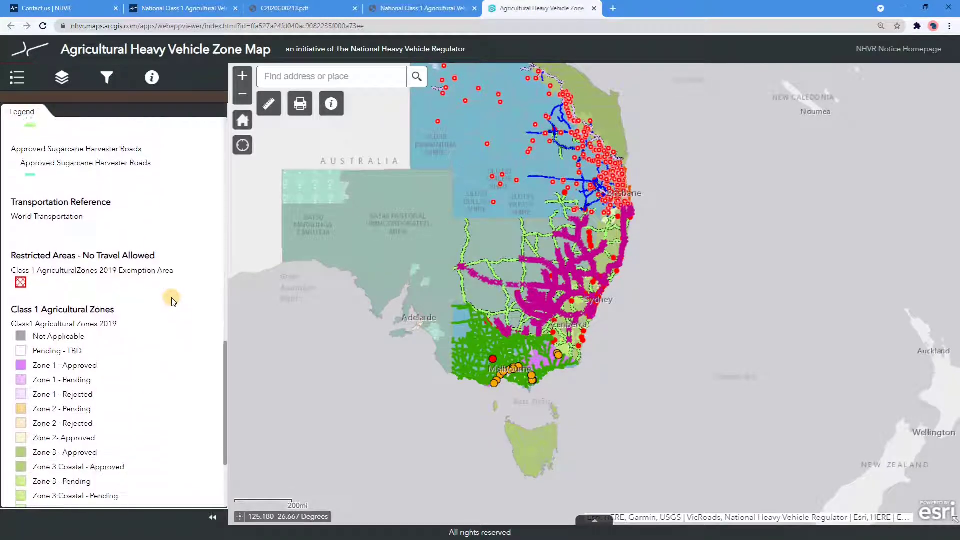